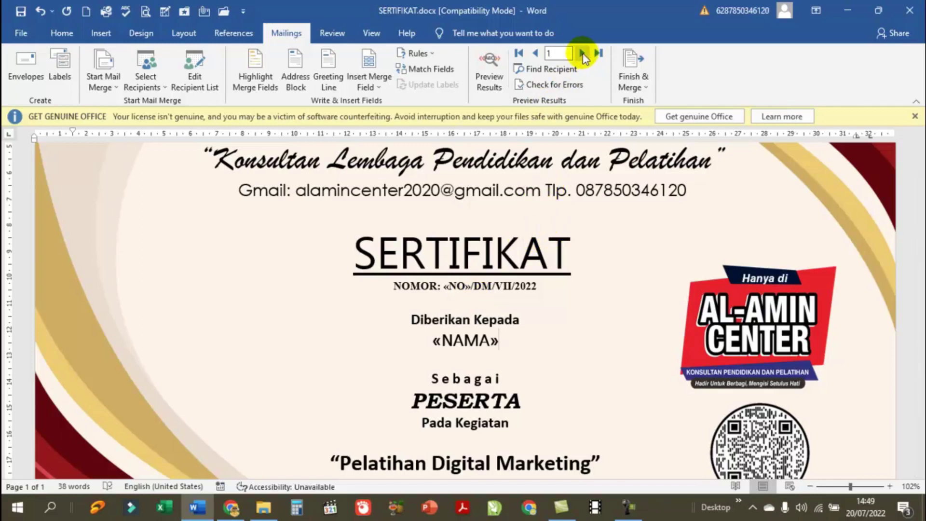
Preview the merged certificate and step forward through the next four participant records.
click(490, 64)
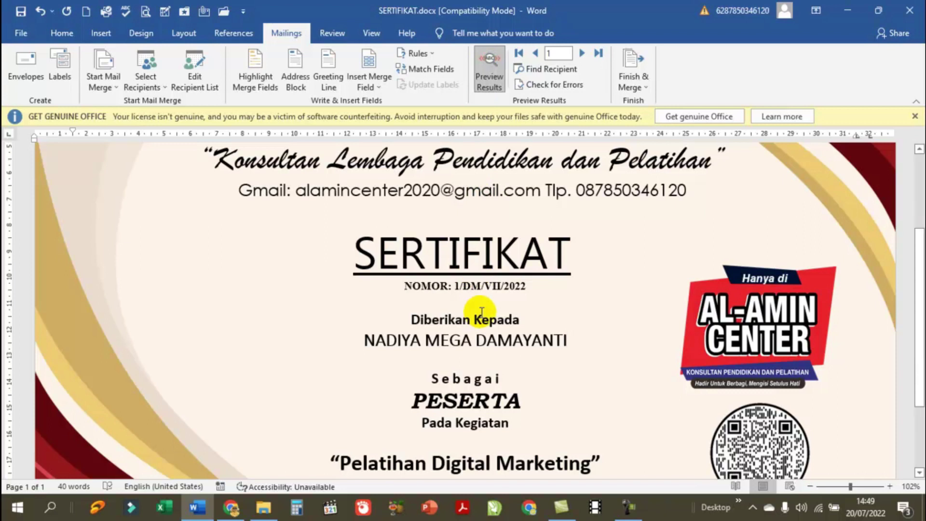
click(583, 54)
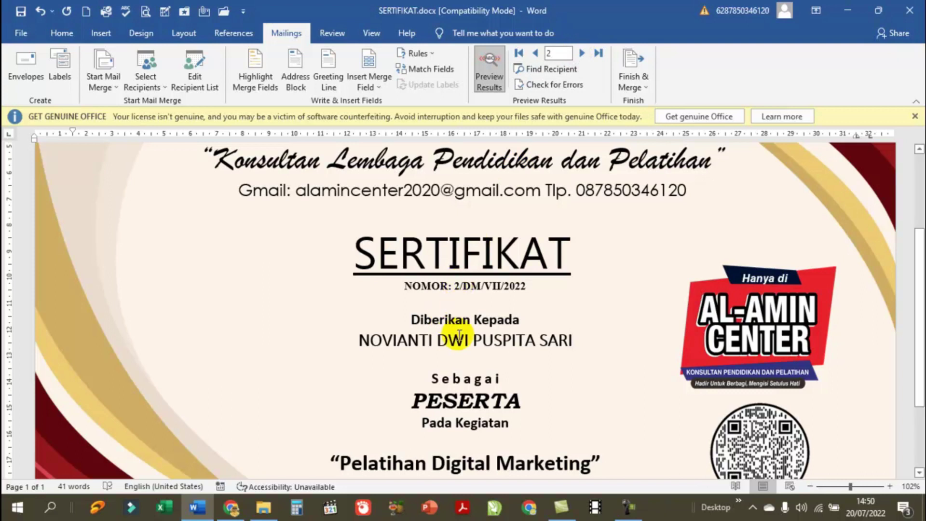
click(582, 54)
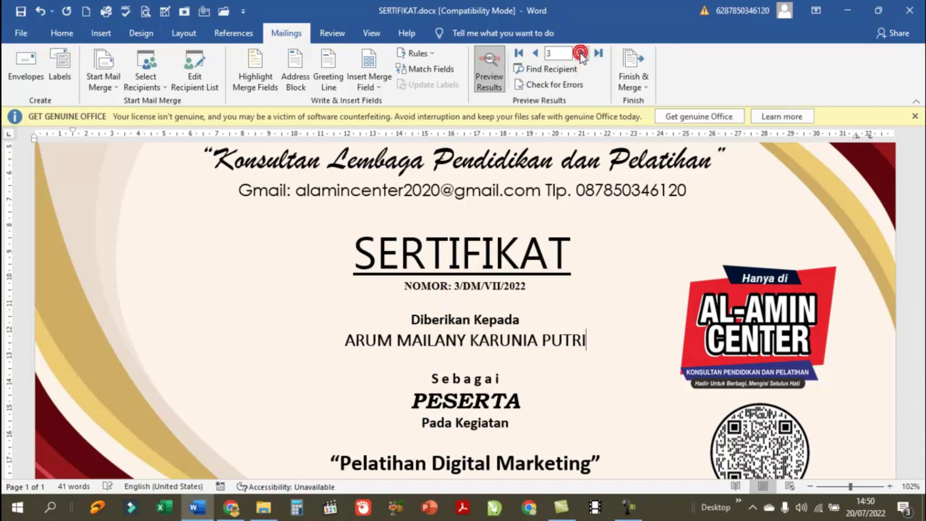
click(582, 54)
click(582, 54)
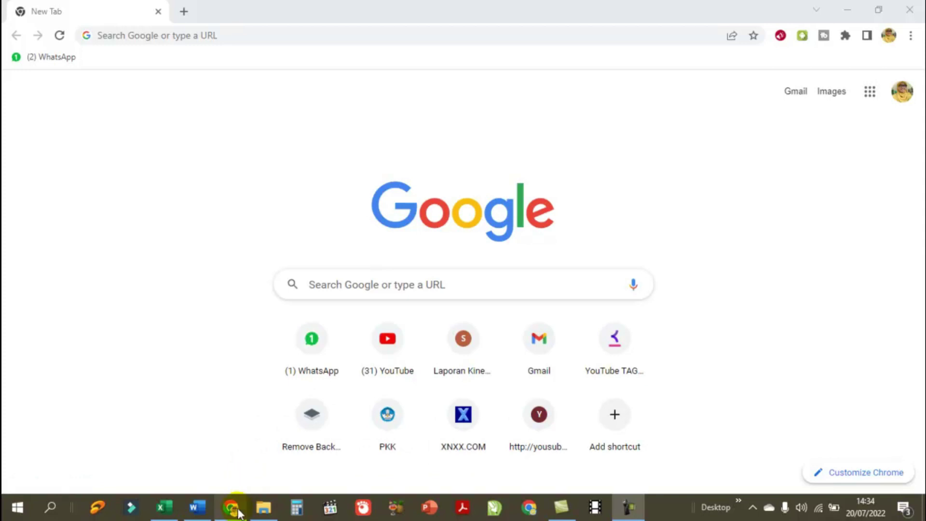
Look over the blank certificate in Word, then bring up the Data Peserta Juli 2022 workbook.
click(198, 508)
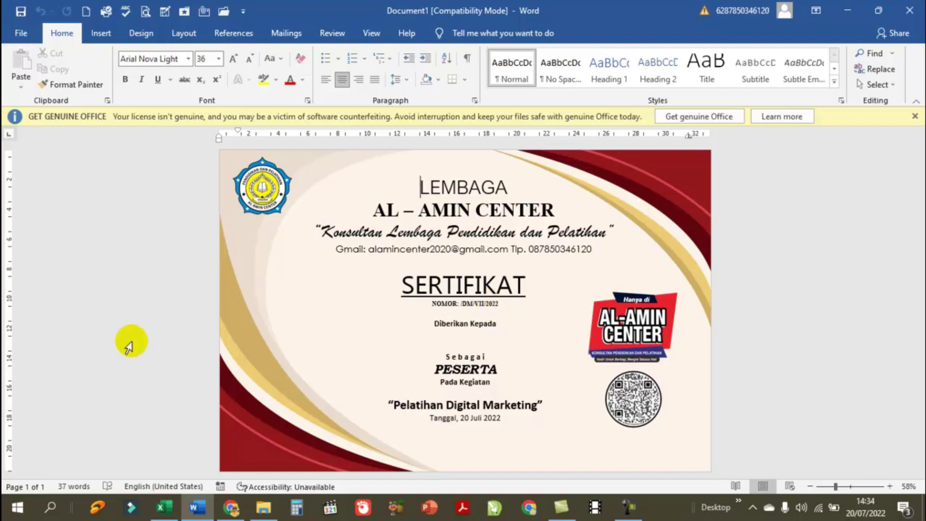
click(164, 506)
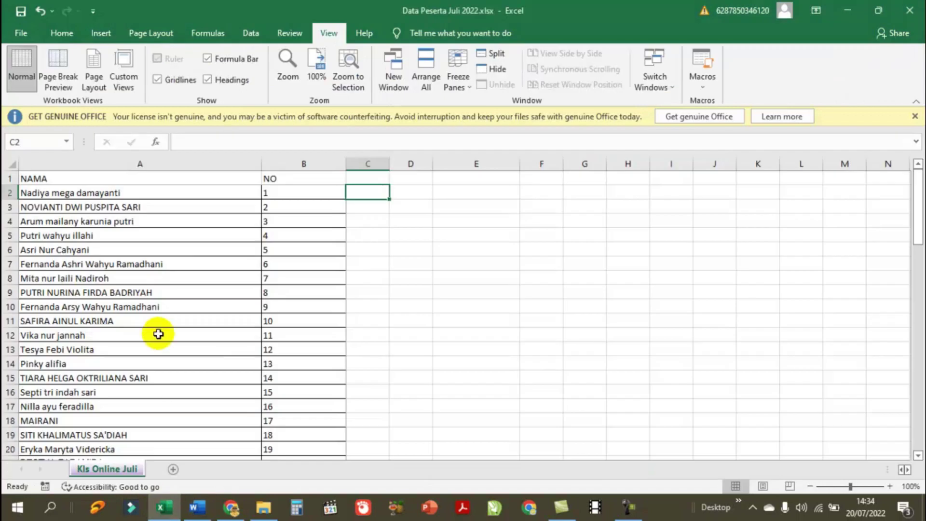
Select cell A2 and scroll through the participant list.
click(137, 195)
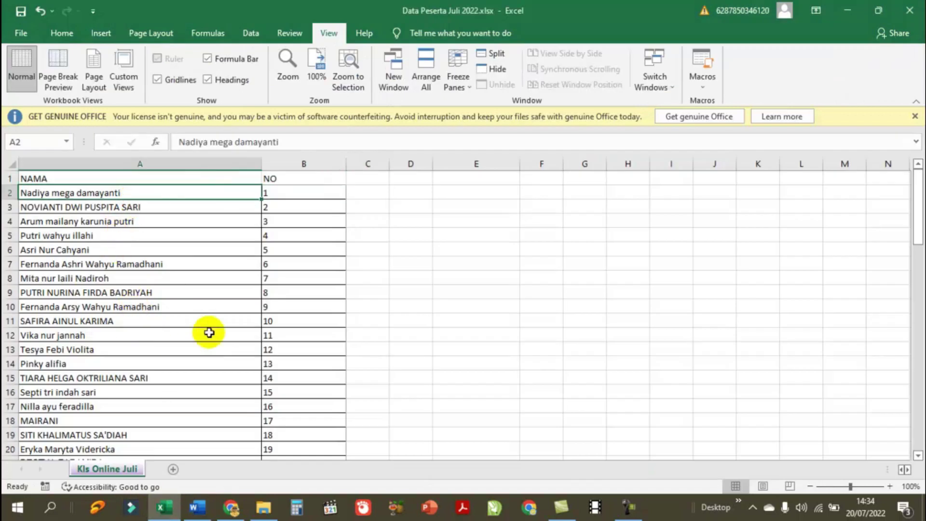
scroll(209, 332, down, 6)
scroll(209, 332, down, 9)
scroll(209, 332, down, 1)
scroll(209, 332, down, 2)
scroll(209, 332, down, 5)
scroll(209, 333, up, 6)
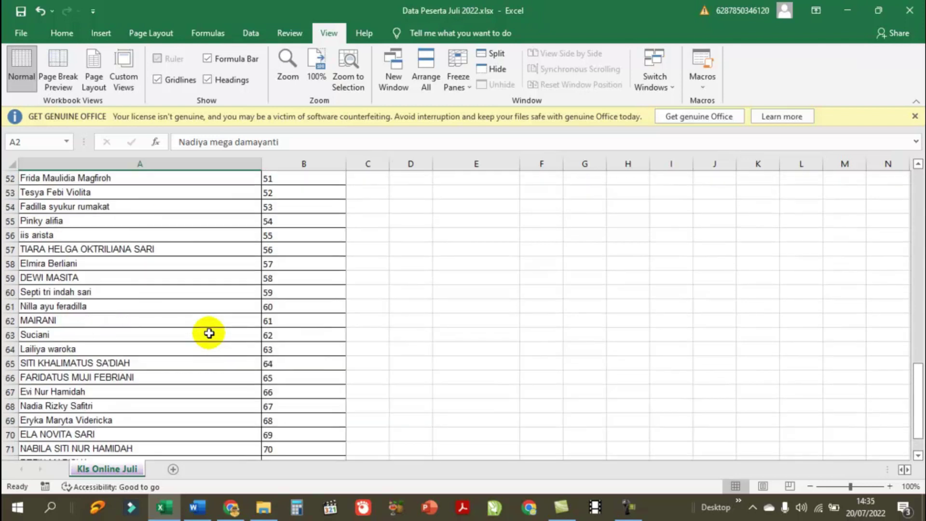
scroll(209, 332, down, 4)
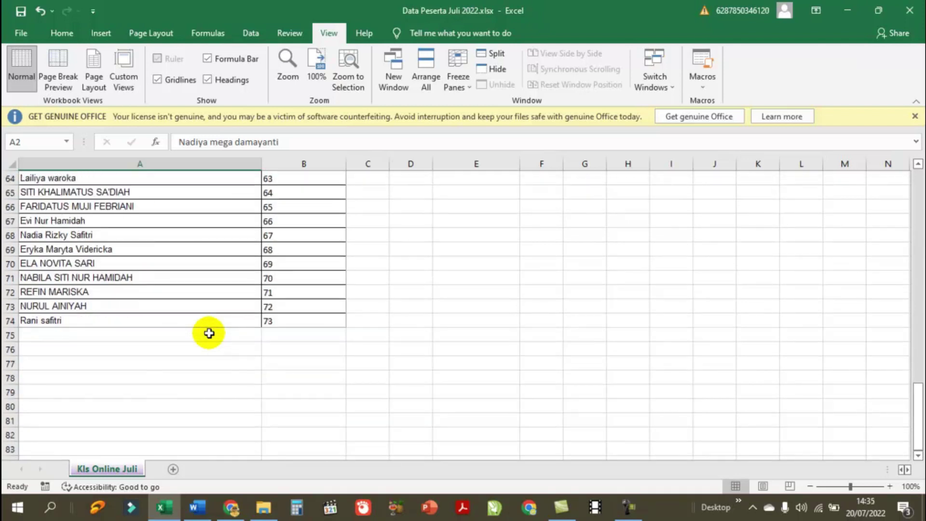
scroll(209, 333, up, 7)
scroll(208, 333, up, 7)
scroll(209, 333, up, 7)
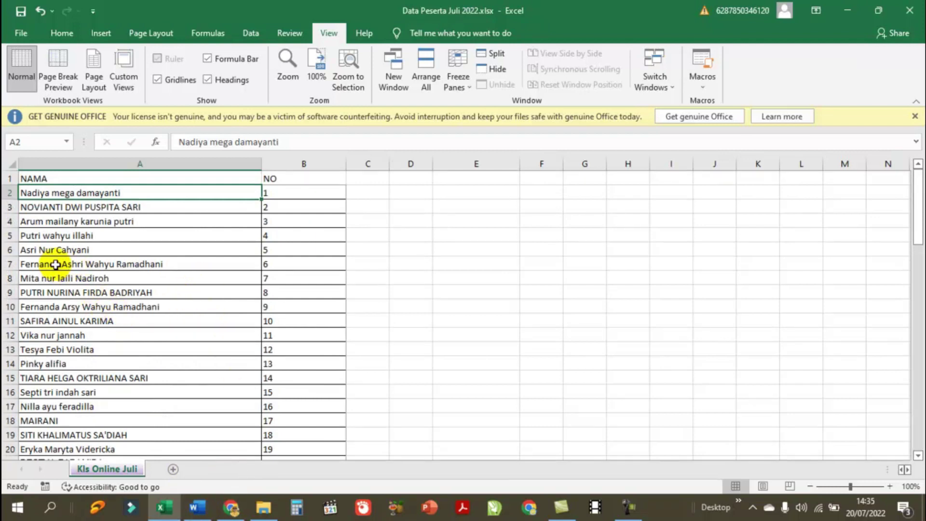
Glance at the certificate, return to the workbook, and widen column C for full names.
click(198, 507)
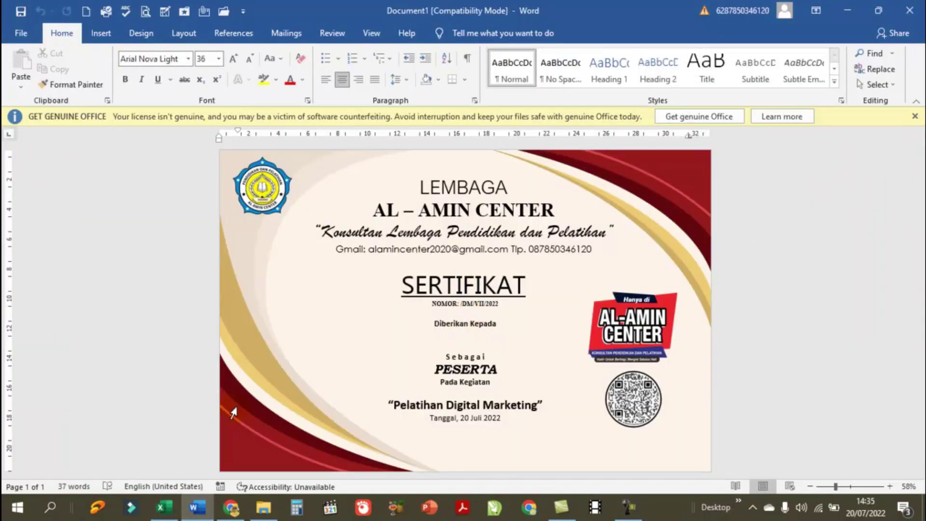
click(169, 513)
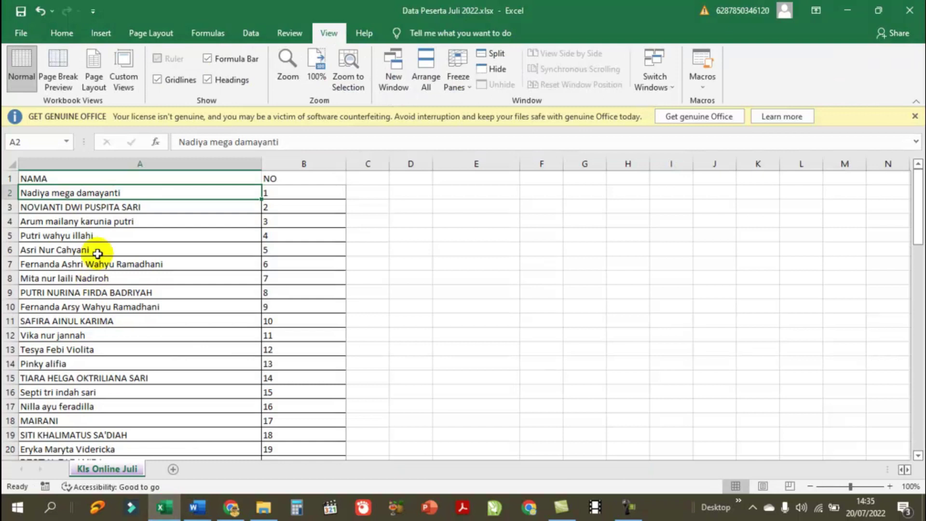
scroll(138, 322, down, 6)
scroll(138, 322, down, 3)
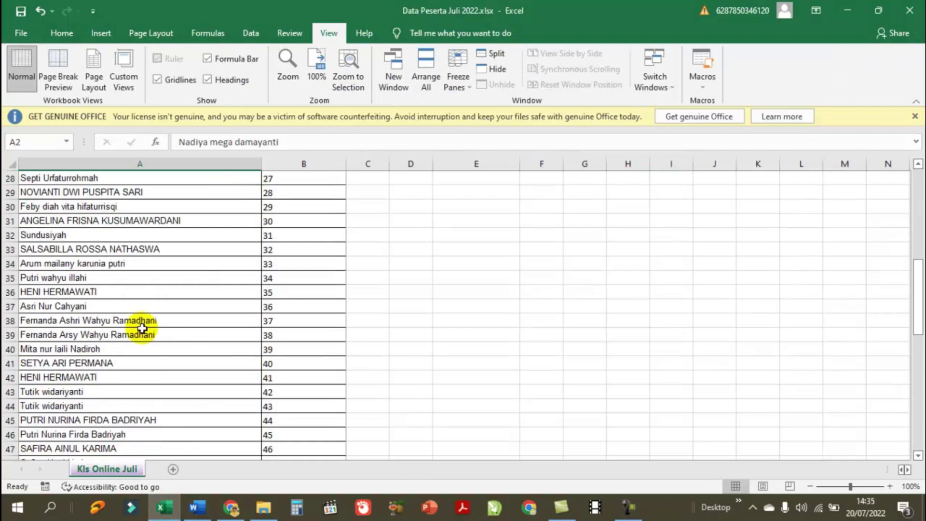
scroll(142, 328, down, 2)
scroll(142, 329, down, 2)
scroll(140, 325, up, 4)
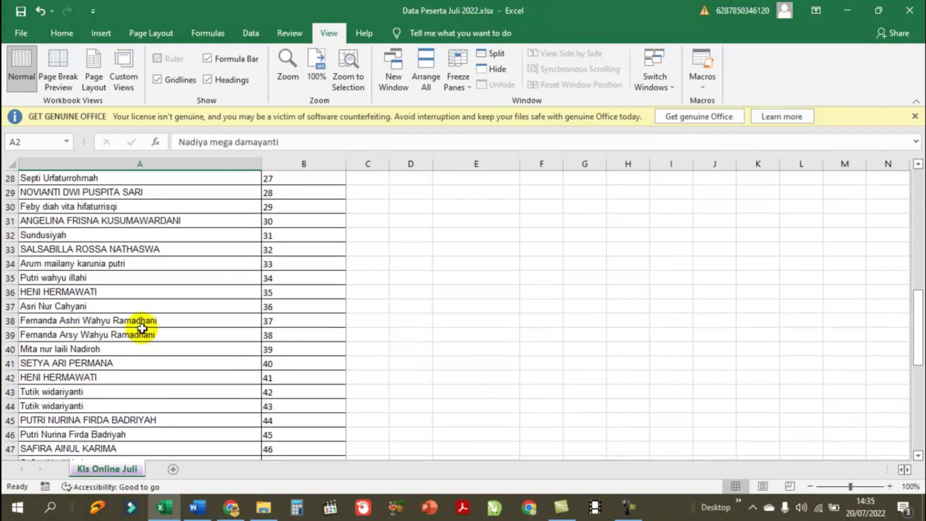
scroll(140, 325, up, 8)
scroll(69, 214, up, 1)
scroll(69, 215, up, 1)
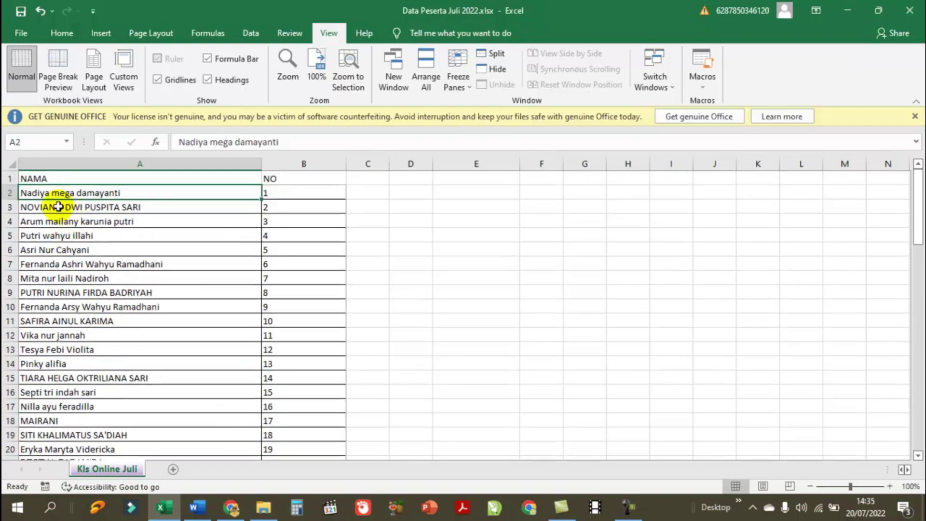
drag(390, 163, 555, 164)
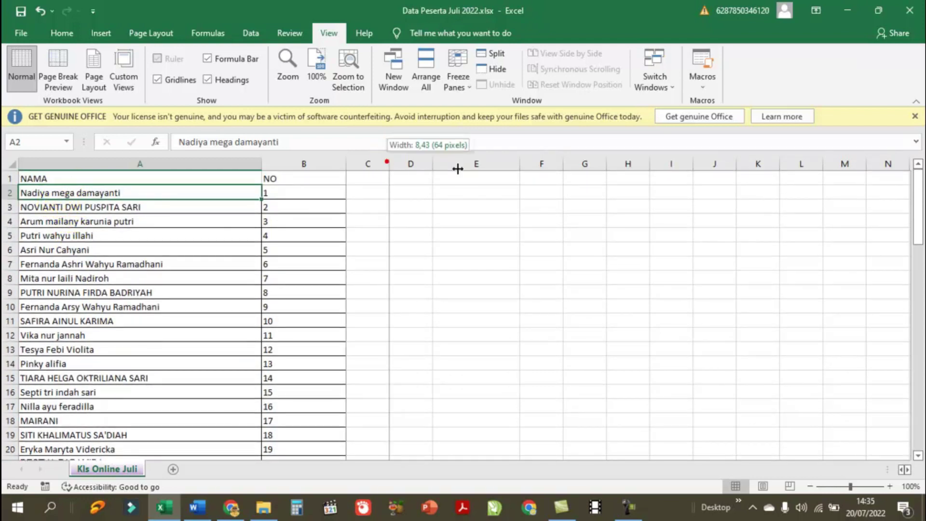
Enter =UPPER(A2) in C2 and fill it down to row 74.
click(373, 191)
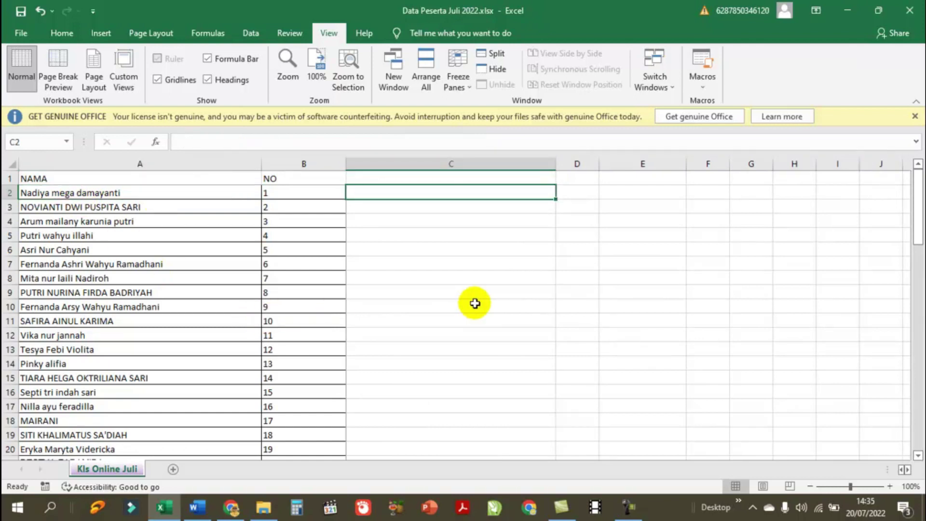
text(=)
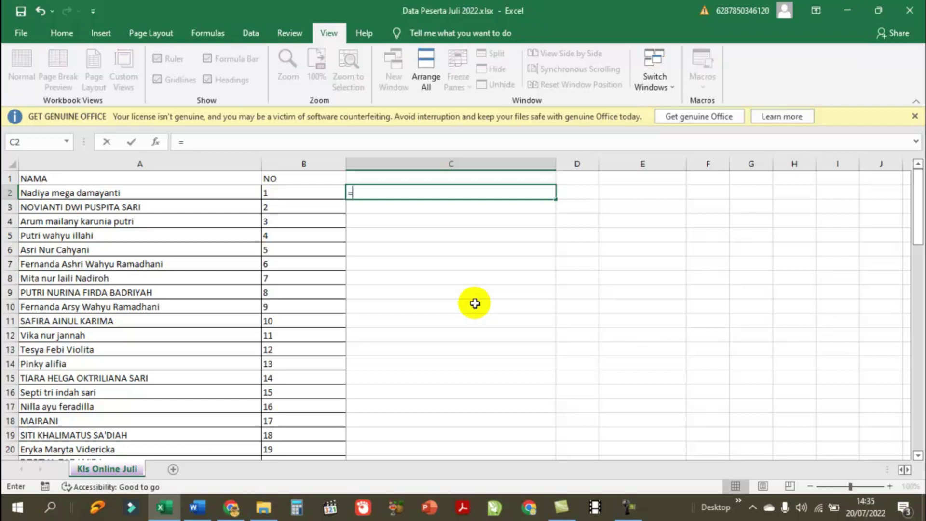
text(upp)
text(er)
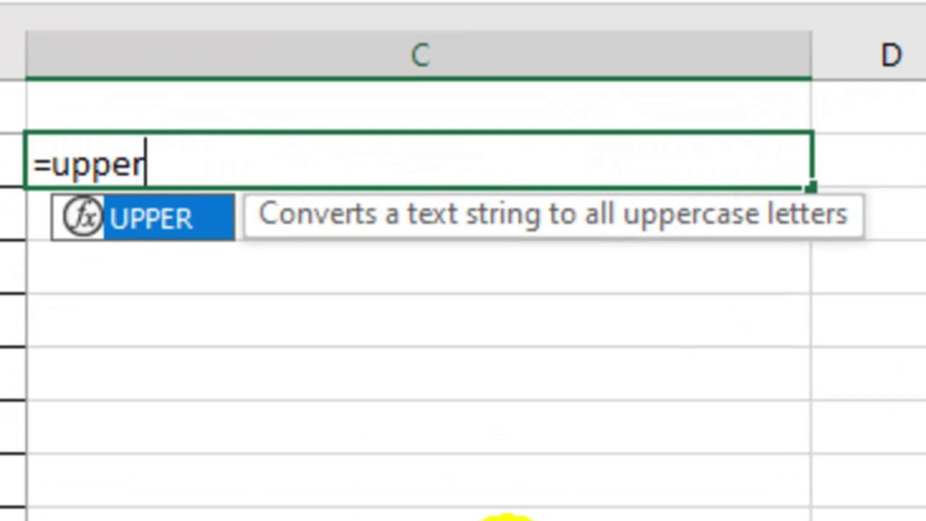
text(()
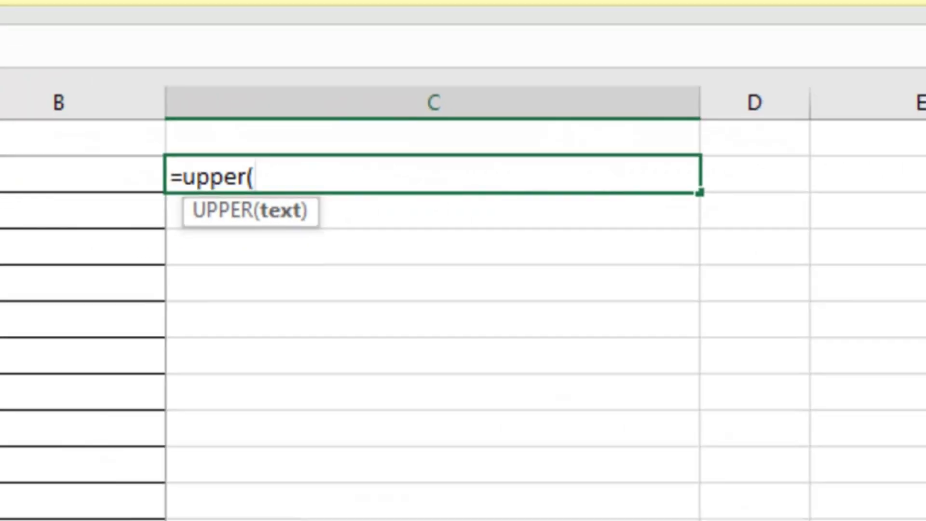
click(27, 193)
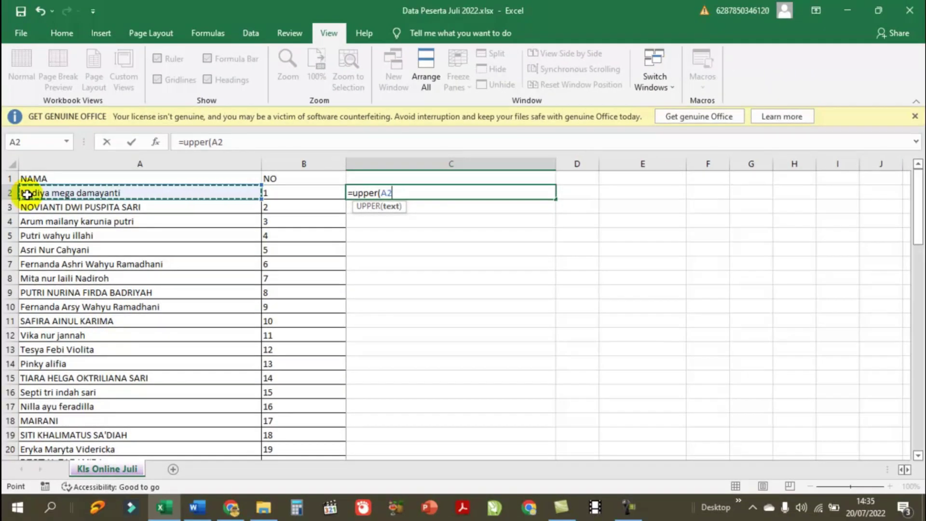
key(Return)
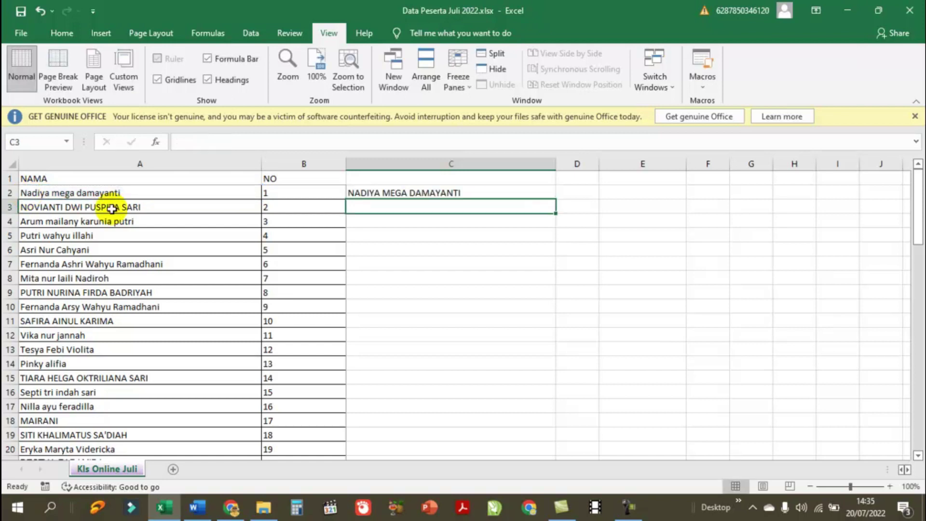
click(377, 193)
mouse_move(556, 199)
mouse_down()
mouse_move(558, 514)
mouse_move(502, 426)
mouse_up()
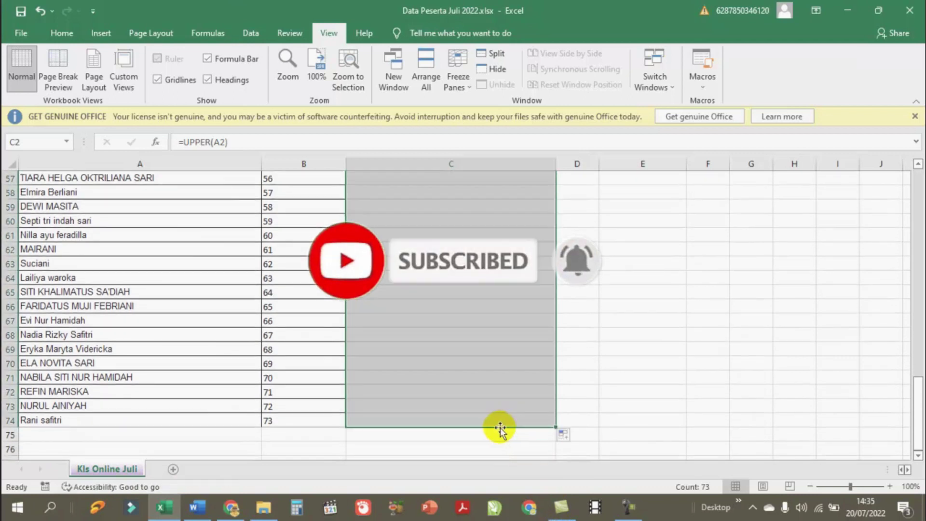
scroll(393, 345, up, 1)
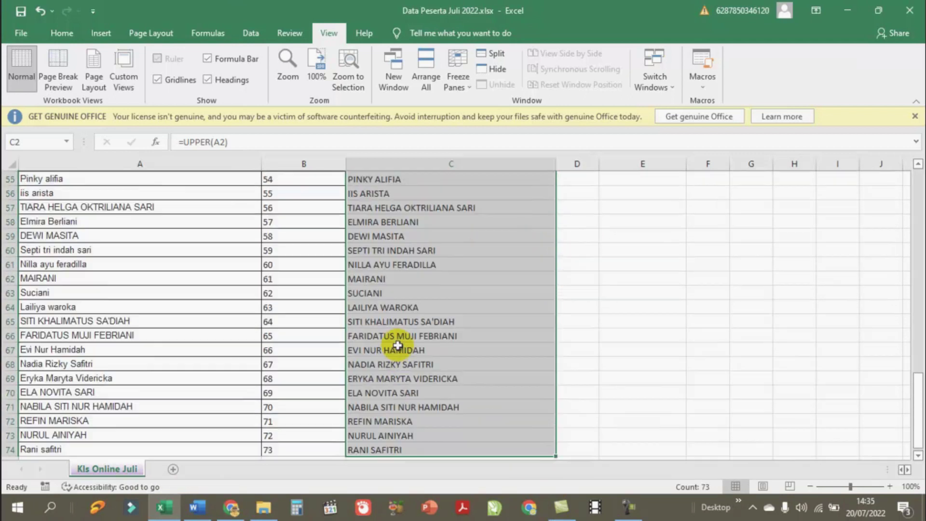
scroll(393, 346, up, 5)
scroll(398, 346, up, 7)
scroll(398, 346, up, 6)
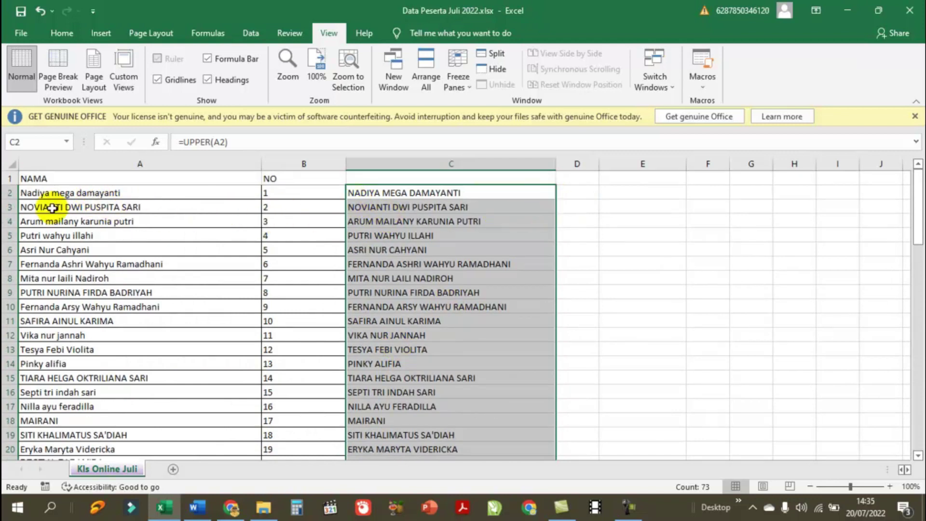
click(53, 193)
Enter =LOWER(A2) in D2, widen column D, and fill the formula down to row 74.
click(577, 195)
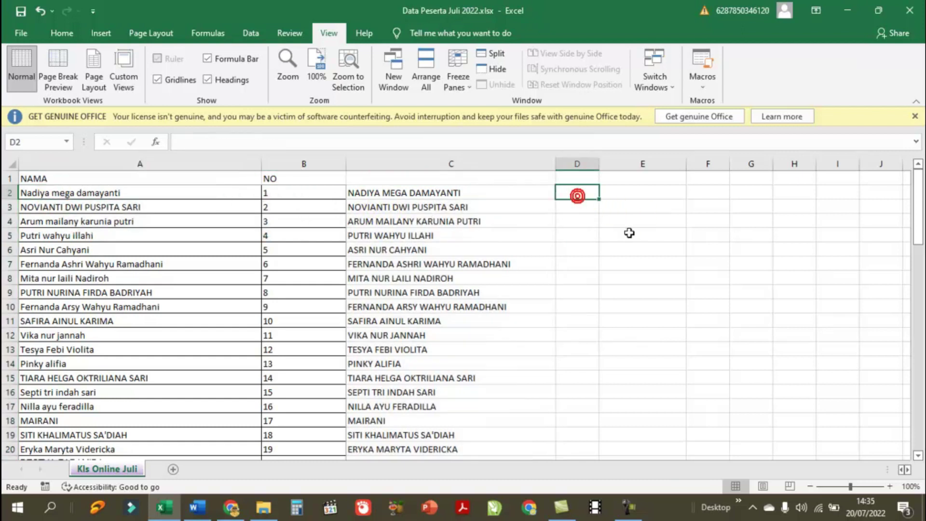
text(=)
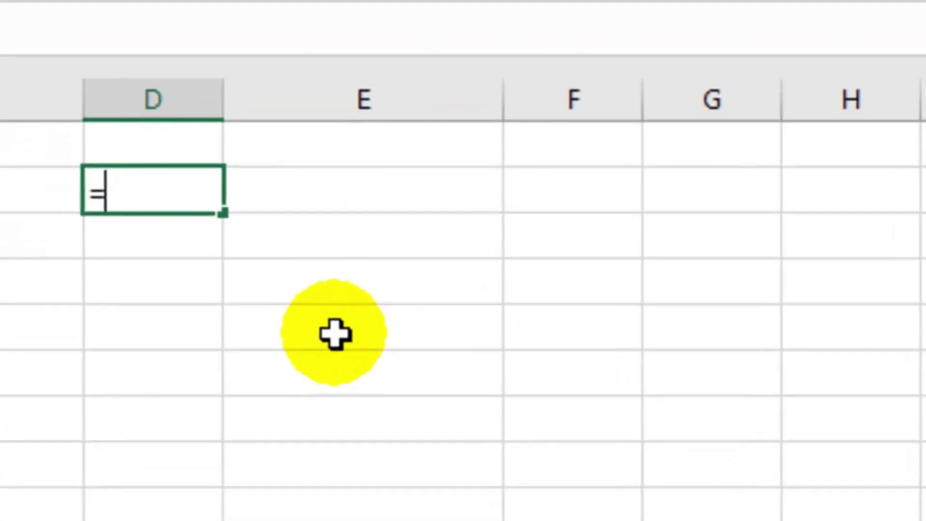
text(lower)
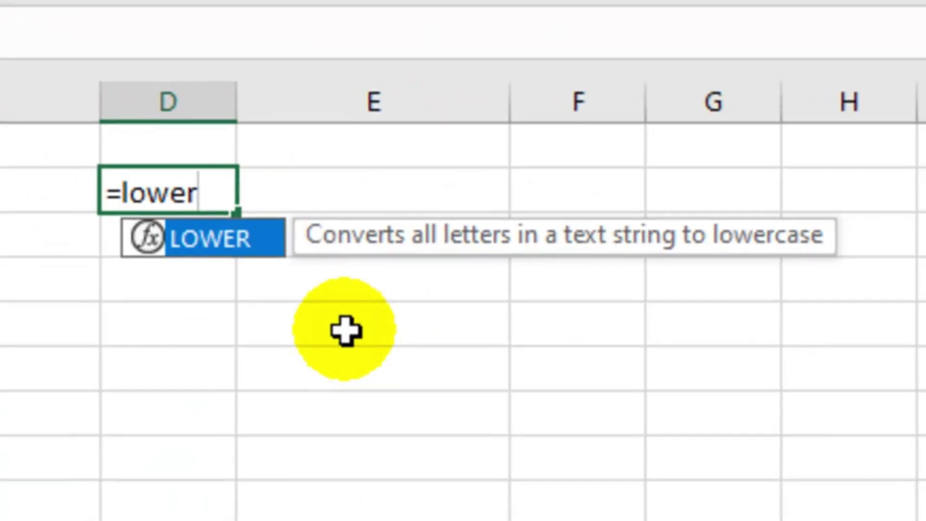
text(()
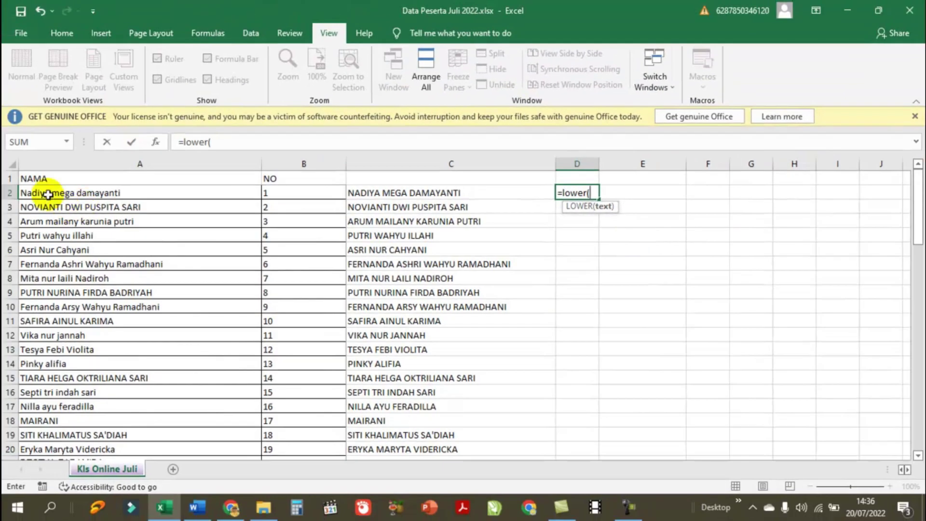
click(46, 194)
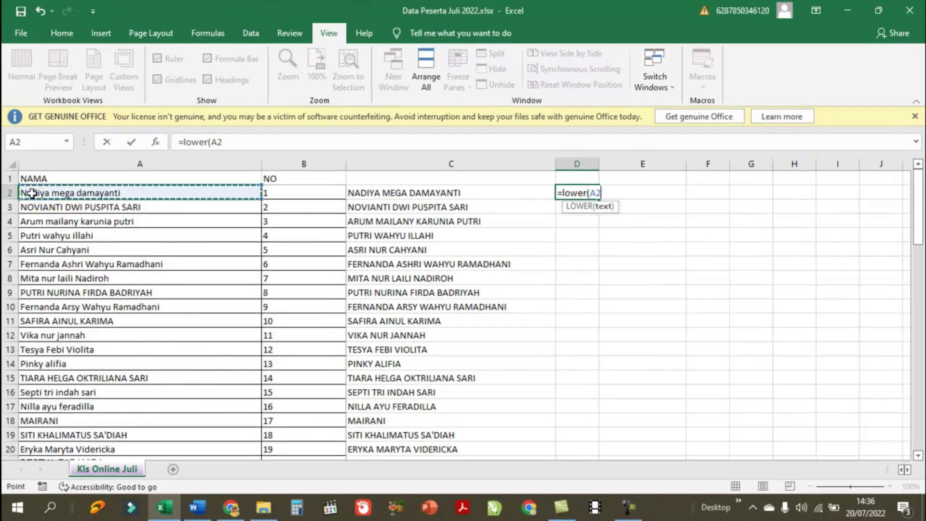
text())
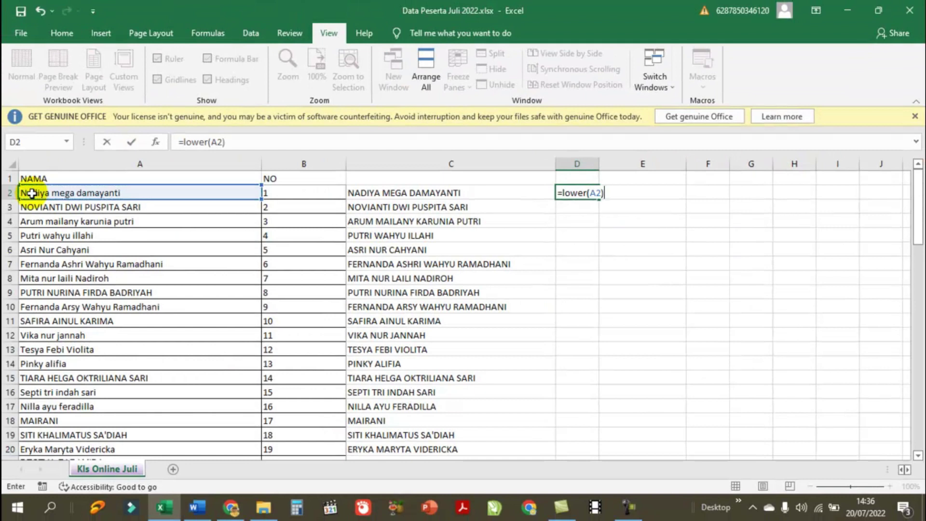
key(Return)
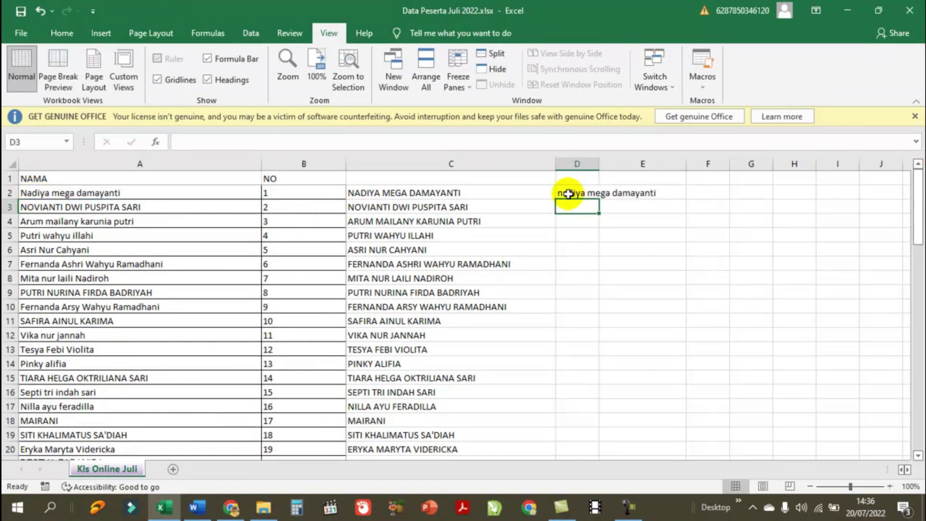
click(567, 194)
drag(599, 164, 695, 165)
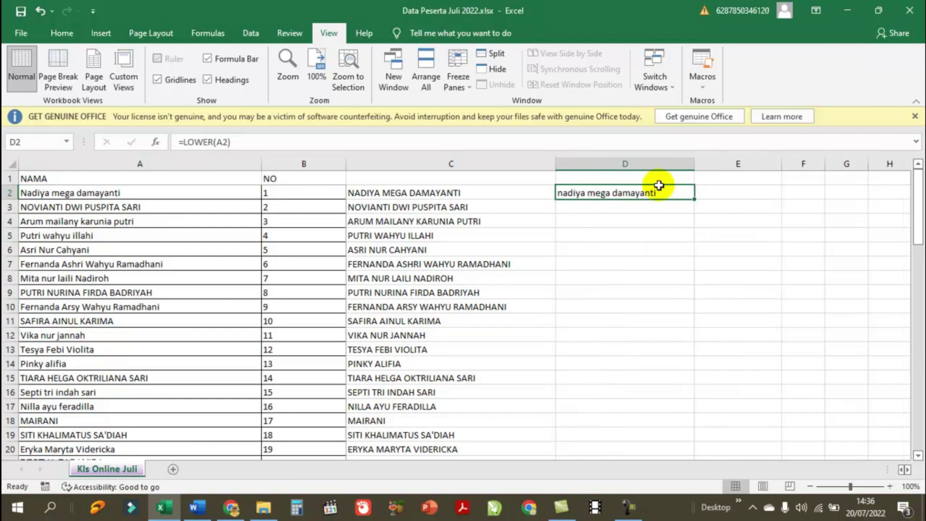
mouse_move(693, 199)
mouse_down()
mouse_move(680, 519)
mouse_move(663, 440)
mouse_move(652, 428)
mouse_up()
scroll(599, 408, up, 9)
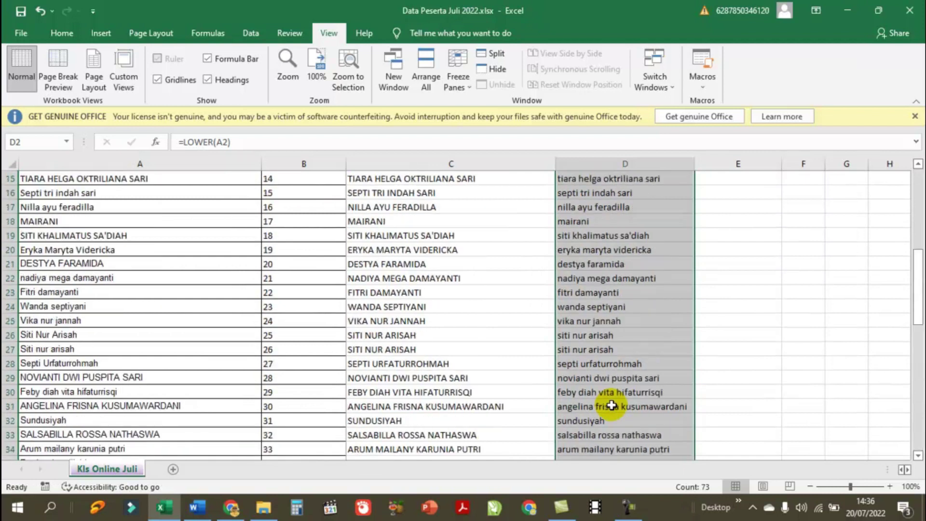
scroll(611, 406, up, 10)
click(736, 194)
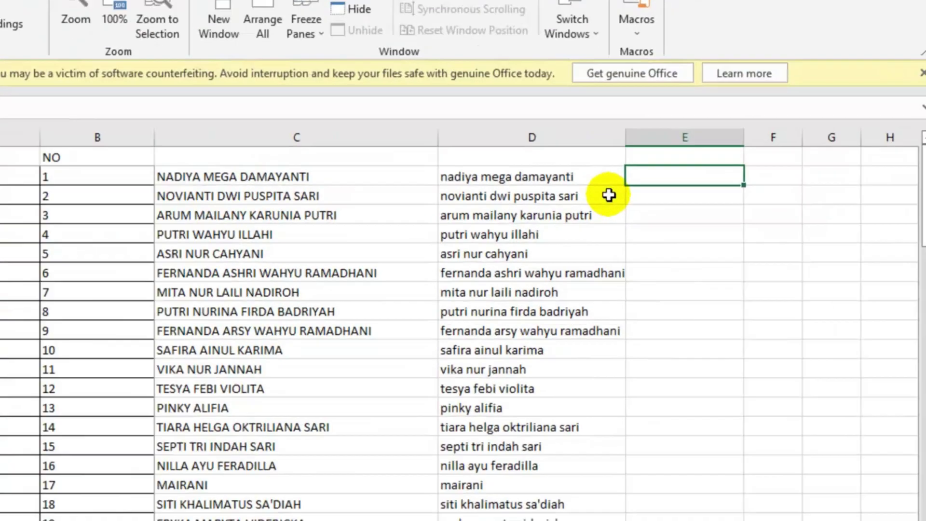
Enter =PROPER(A2) in E2, fill it down to row 74, and widen column E.
text(=p)
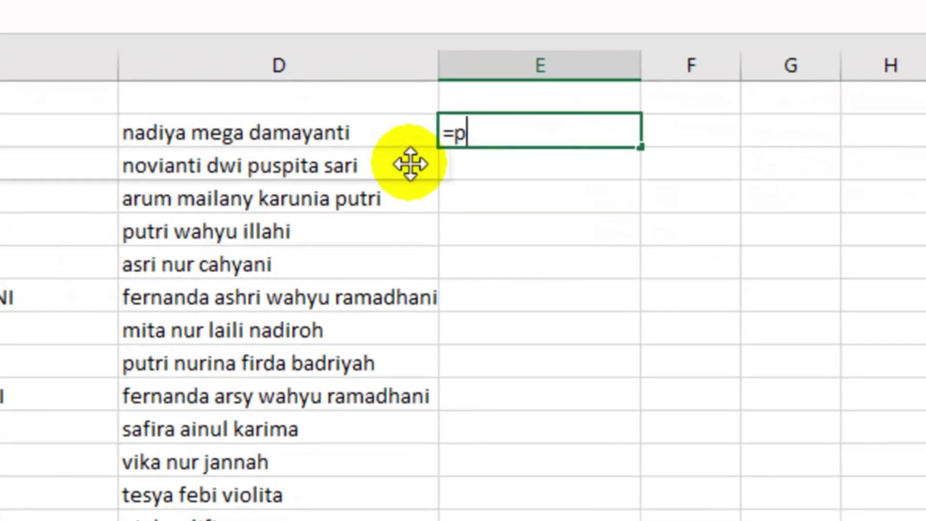
text(roper)
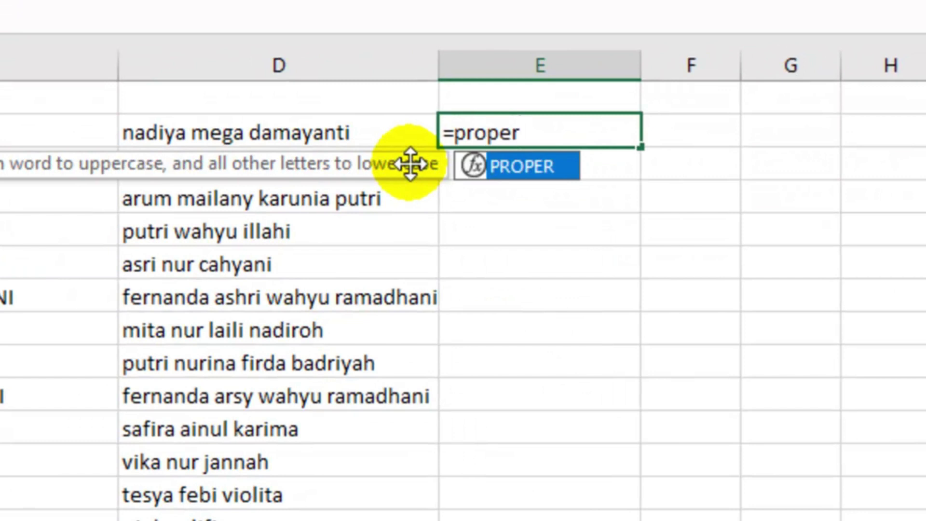
text(()
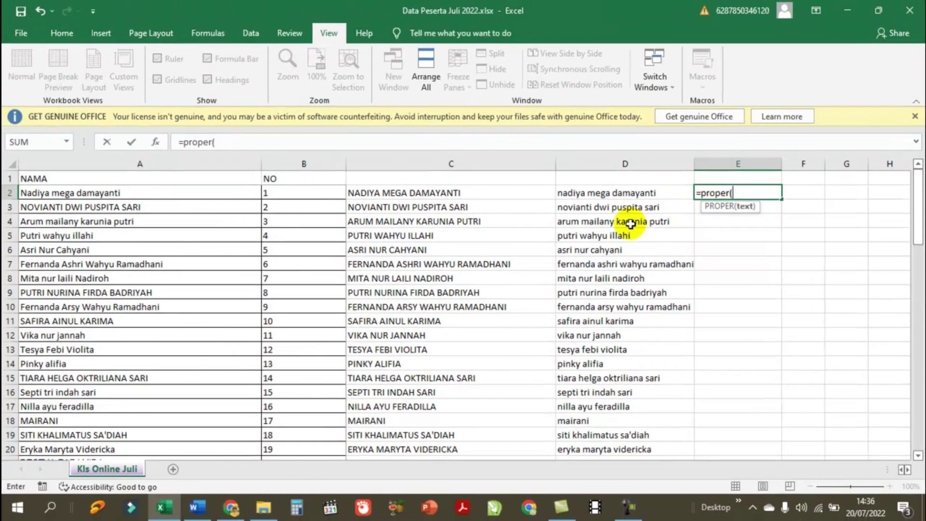
click(32, 193)
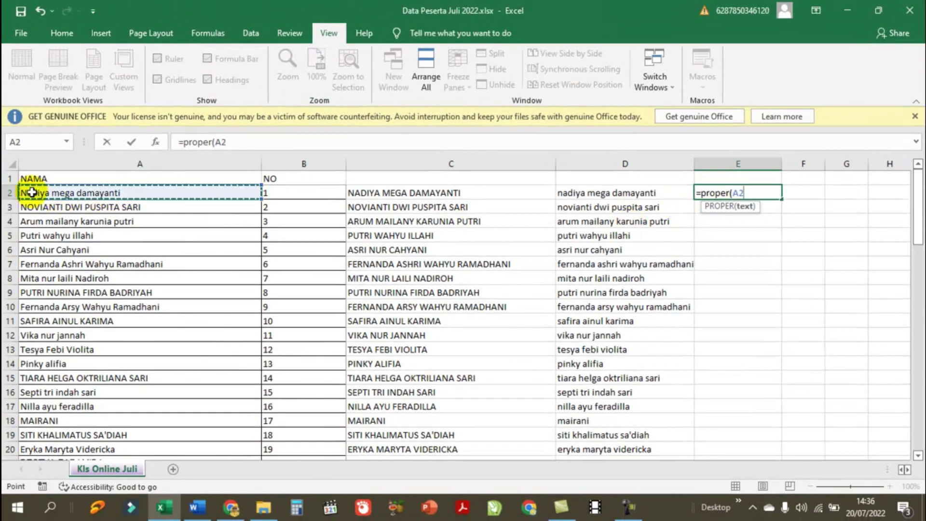
key(Return)
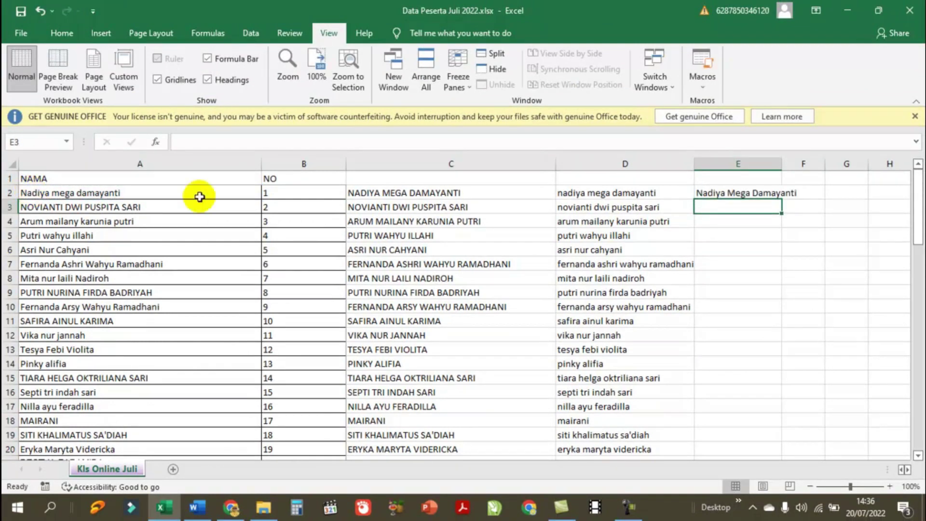
click(707, 193)
mouse_move(781, 201)
mouse_down()
mouse_move(792, 518)
mouse_move(769, 472)
mouse_move(764, 424)
mouse_move(752, 418)
mouse_up()
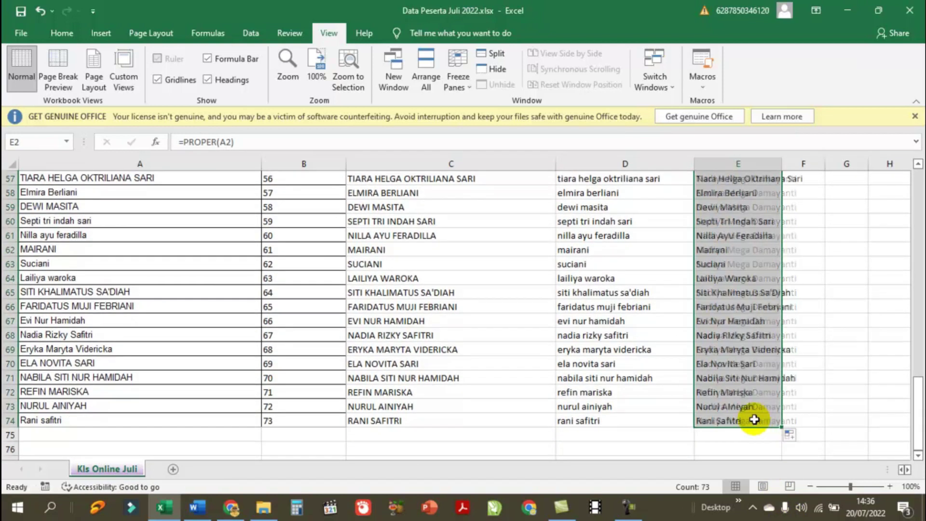
scroll(635, 433, up, 7)
scroll(635, 433, up, 7)
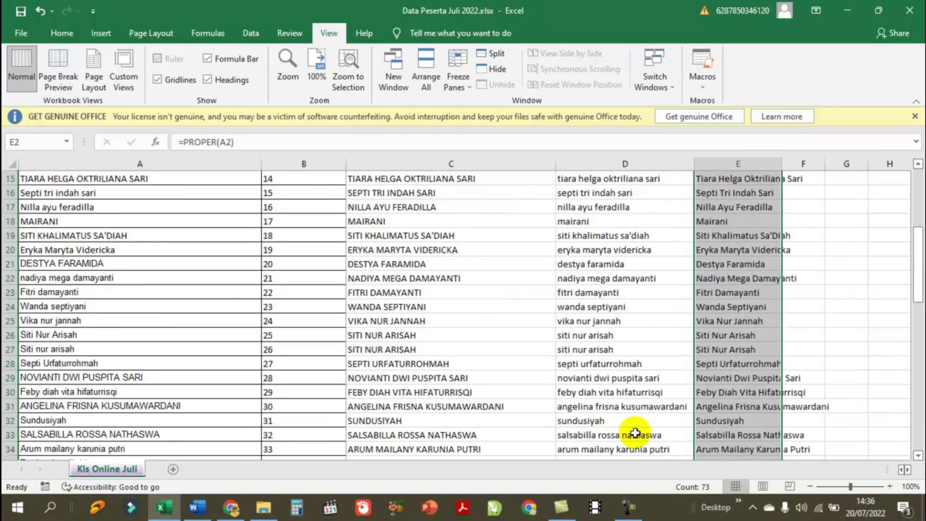
scroll(635, 432, up, 5)
drag(778, 163, 854, 164)
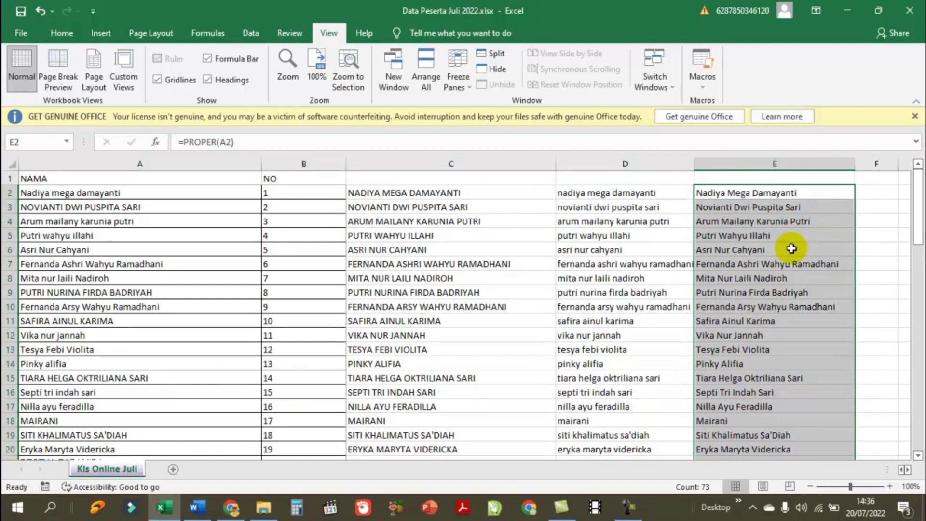
Review the PROPER, UPPER and LOWER formulas in E2, C2 and D2.
click(749, 192)
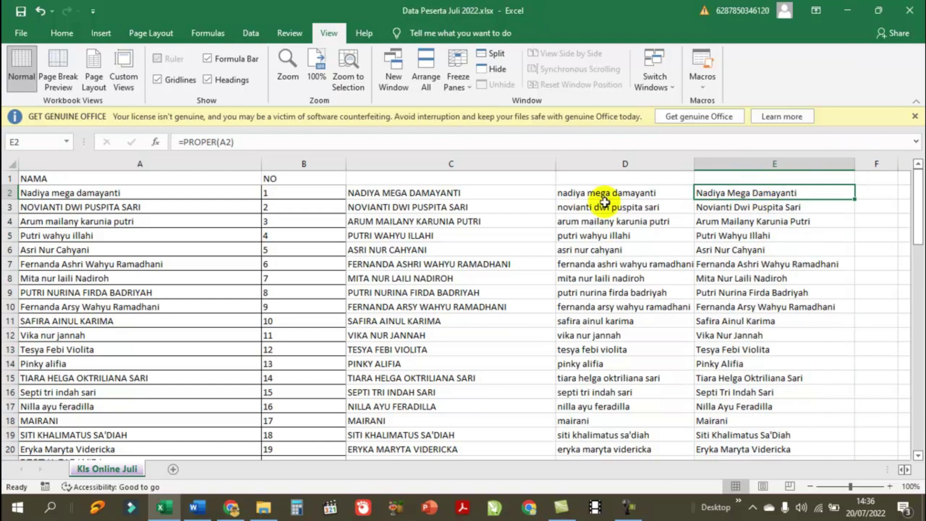
click(422, 193)
click(574, 194)
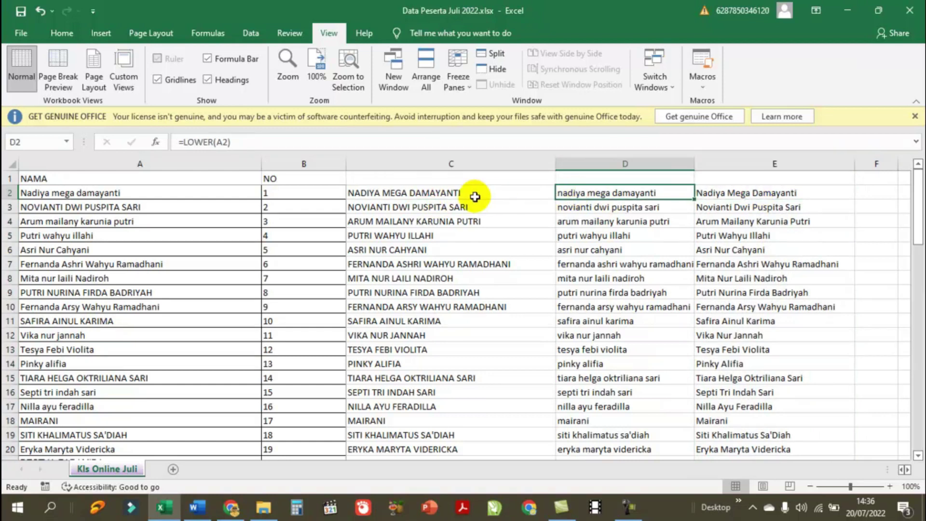
Copy the uppercase names from column C and paste them as values into column A from A2.
mouse_move(367, 193)
mouse_down()
mouse_move(378, 489)
mouse_move(391, 349)
mouse_move(392, 433)
mouse_up()
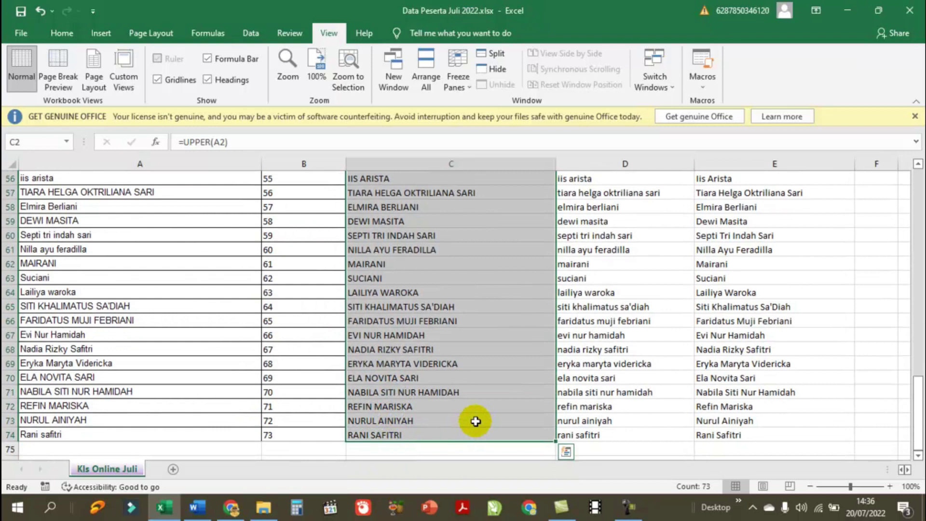
key(ctrl+c)
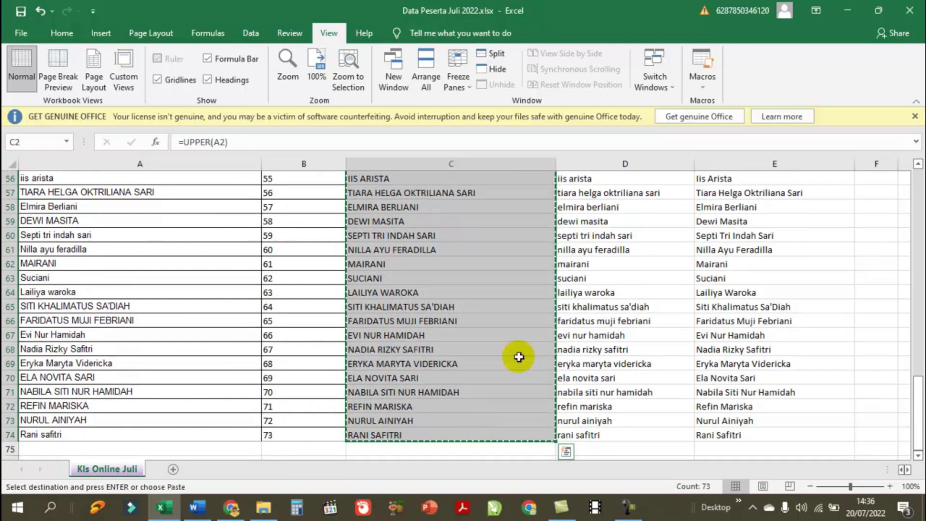
scroll(516, 356, up, 6)
scroll(517, 356, up, 6)
scroll(529, 352, up, 6)
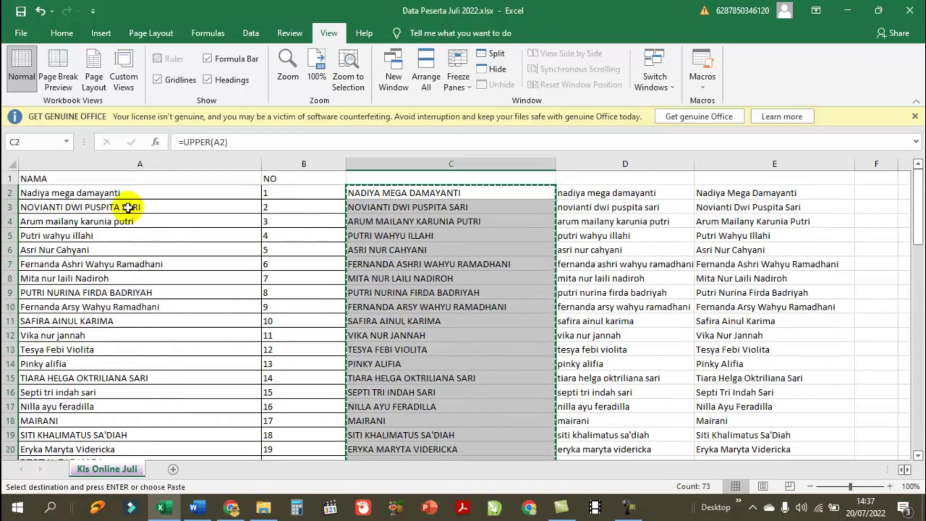
click(126, 194)
right_click(126, 194)
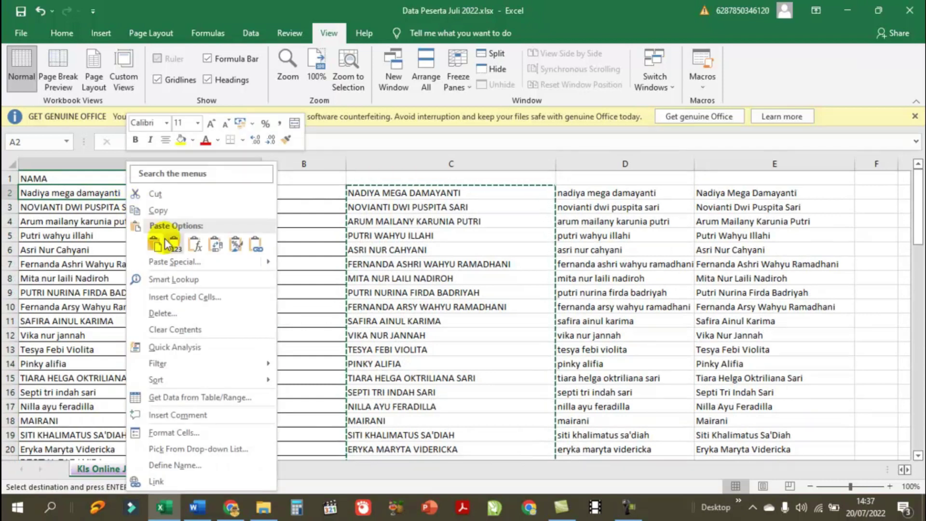
click(176, 262)
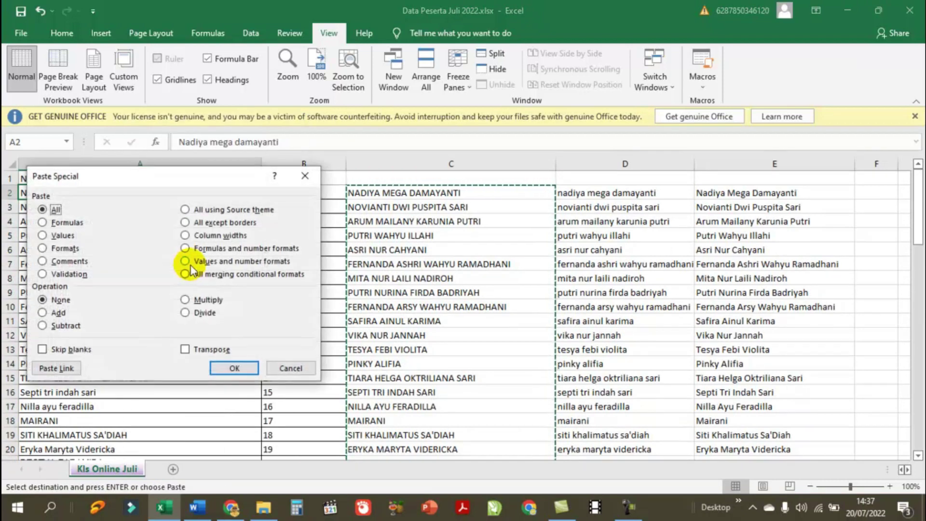
click(59, 236)
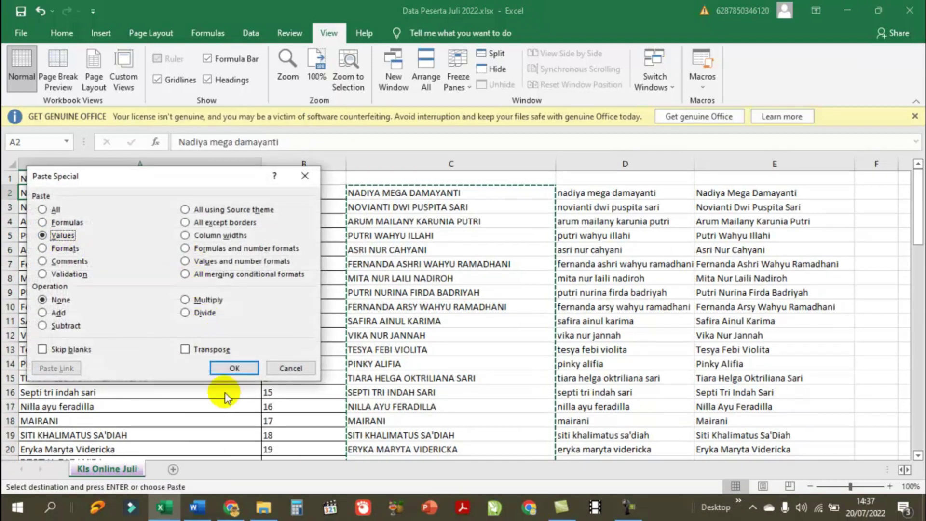
click(233, 368)
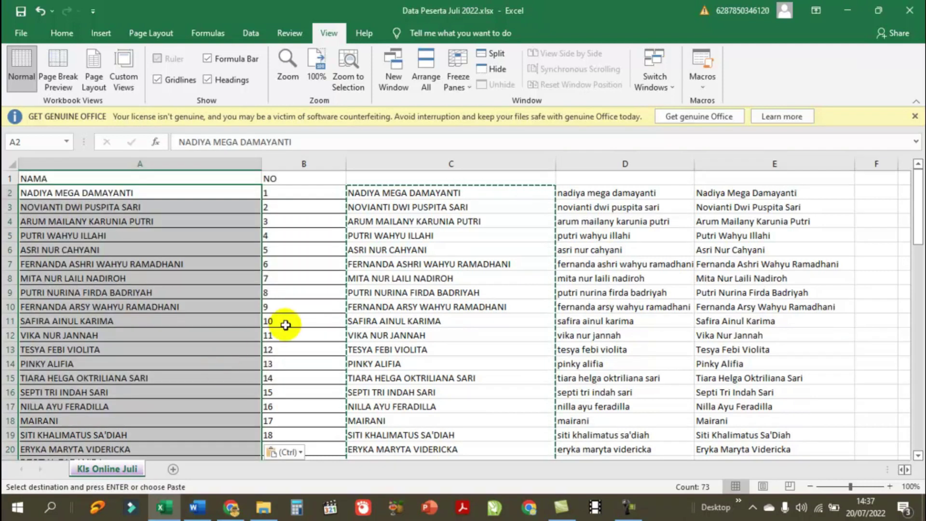
Delete the uppercase helper column C.
click(441, 159)
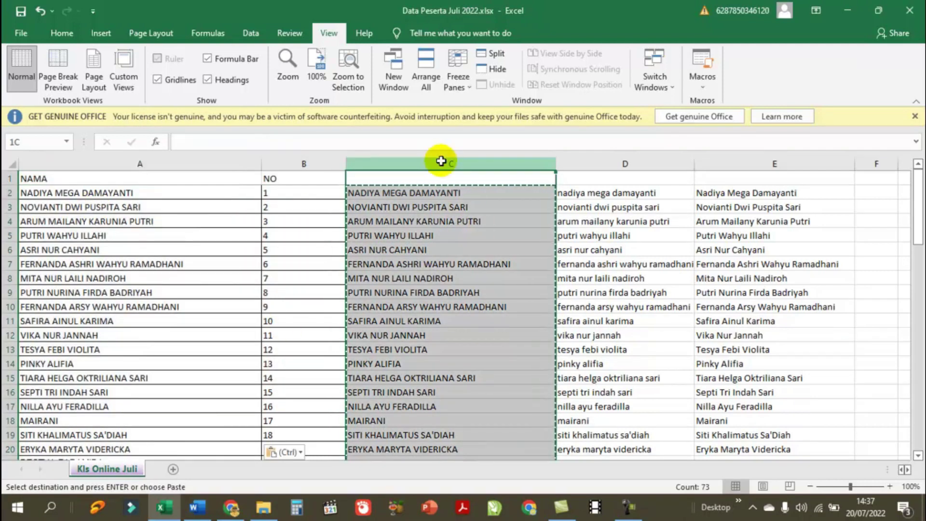
click(68, 35)
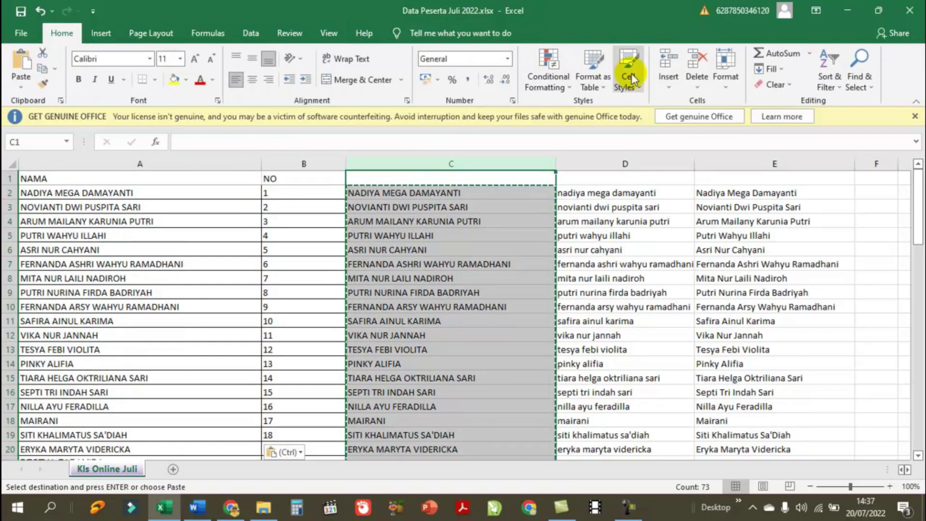
click(697, 61)
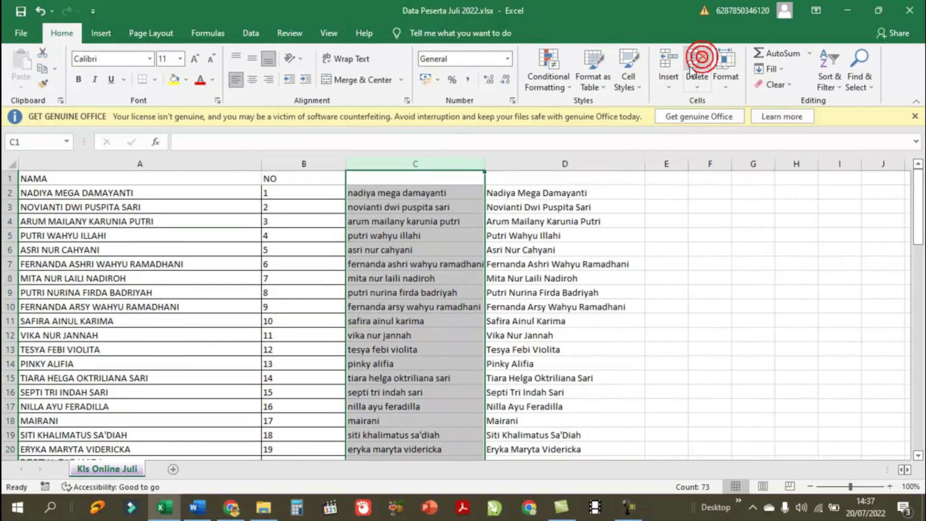
click(285, 194)
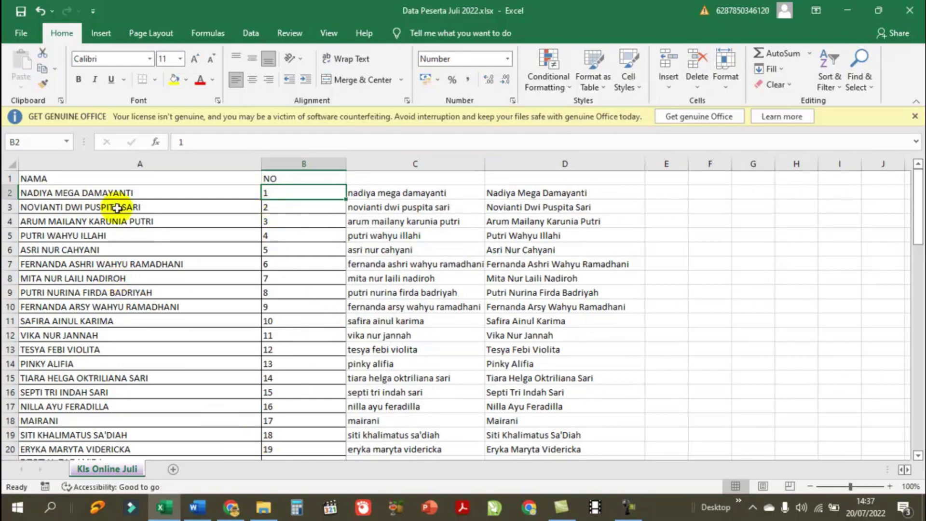
Check the capitalised name in A2, then find the empty name line under Diberikan Kepada.
click(113, 193)
click(197, 507)
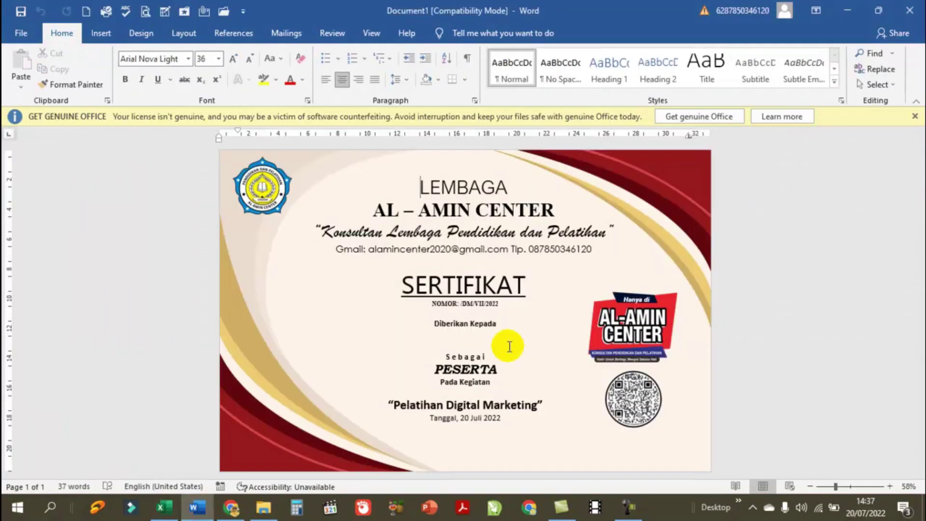
click(472, 334)
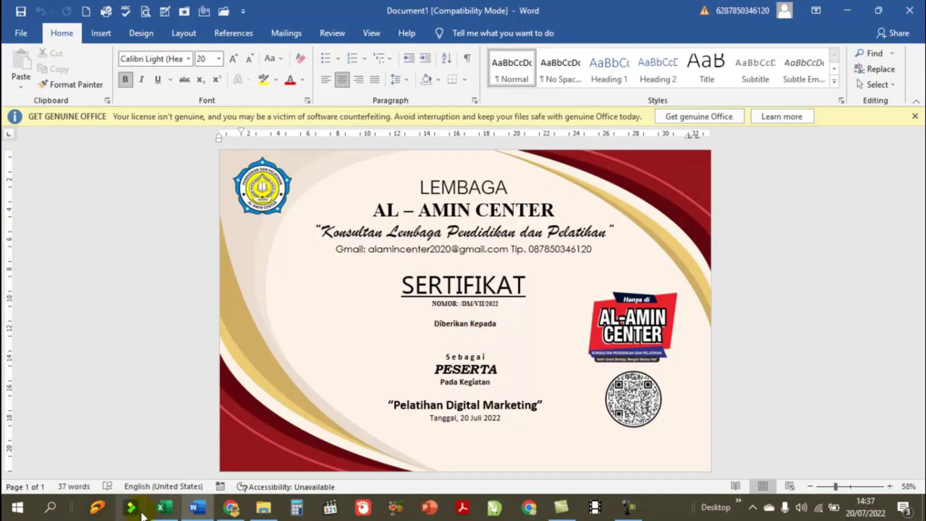
Check the participant number in B2, then place the cursor before /DM on the NOMOR line.
click(165, 507)
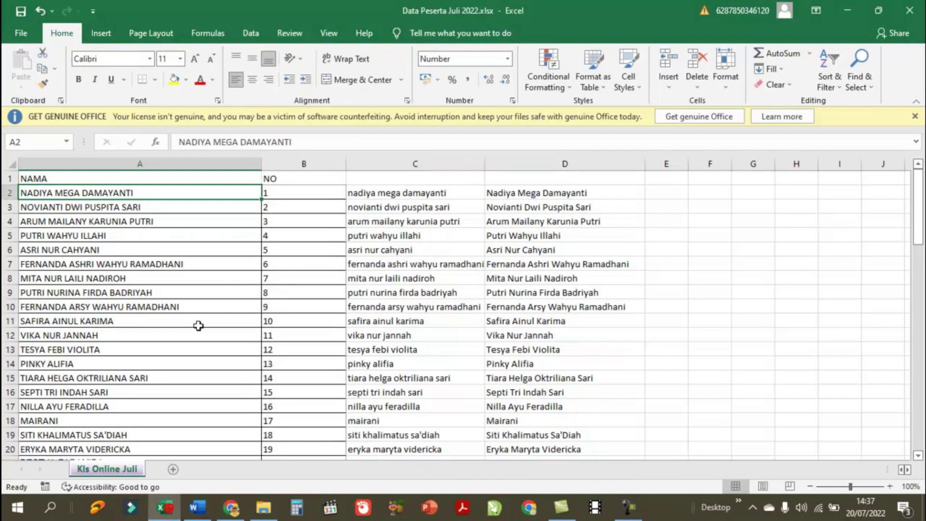
click(271, 193)
scroll(262, 398, down, 5)
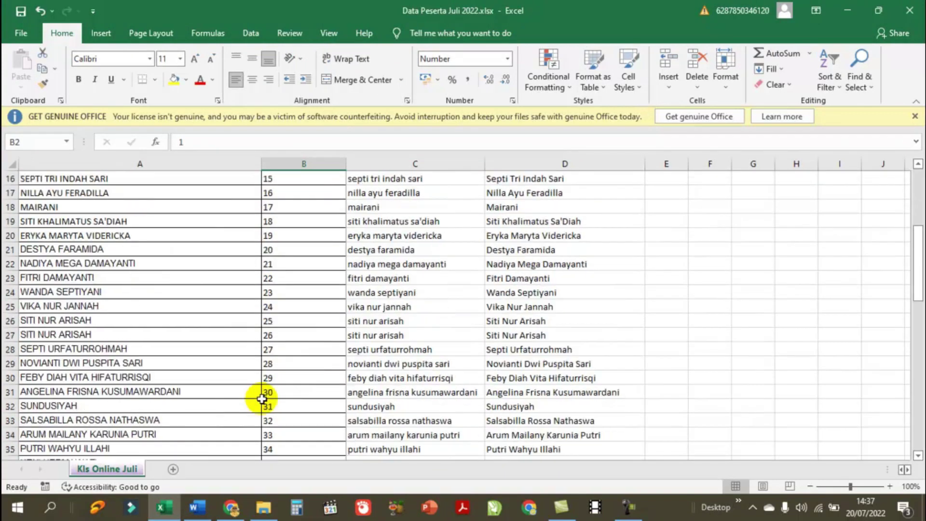
scroll(260, 400, down, 4)
click(198, 507)
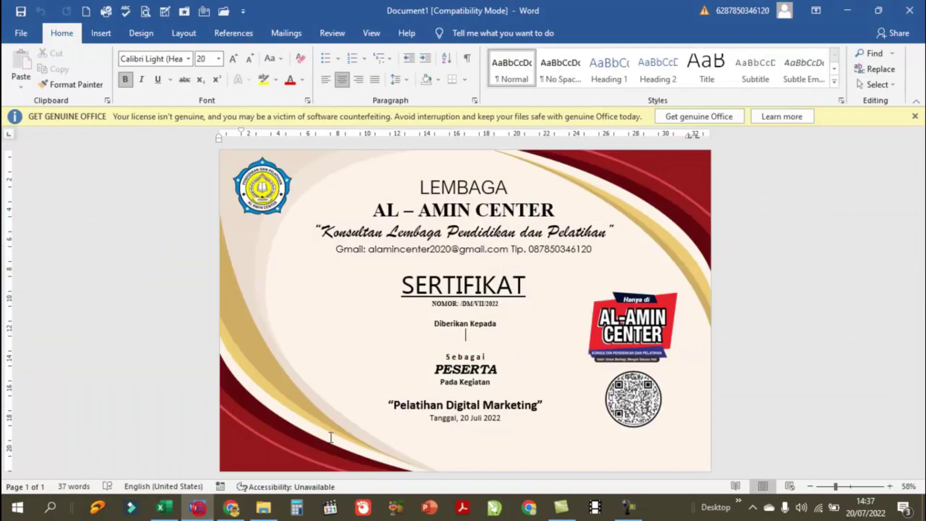
click(461, 303)
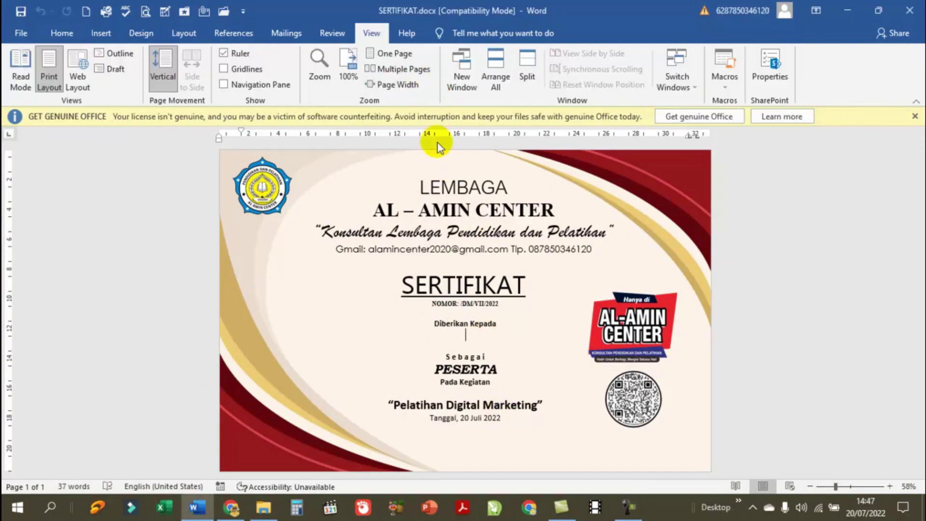
Zoom the certificate to Page Width and place the cursor on the participant name line.
click(400, 87)
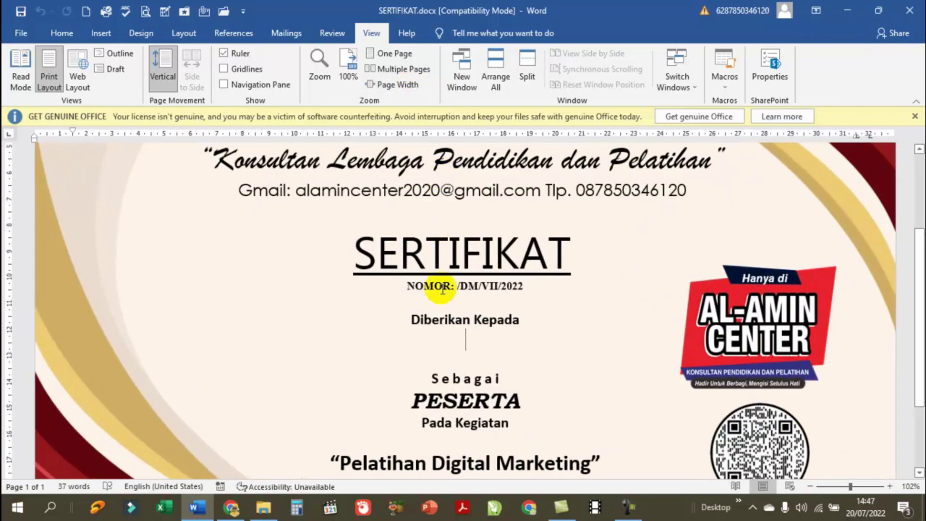
click(473, 337)
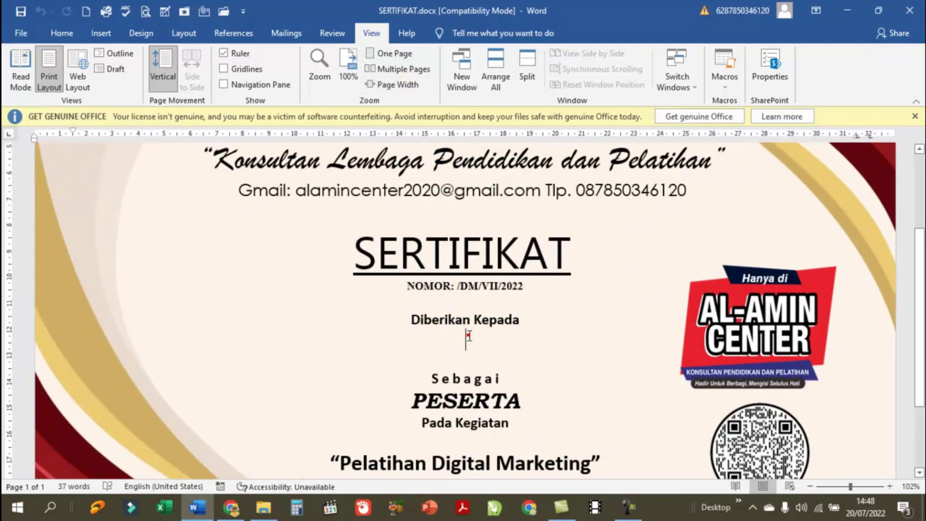
click(454, 290)
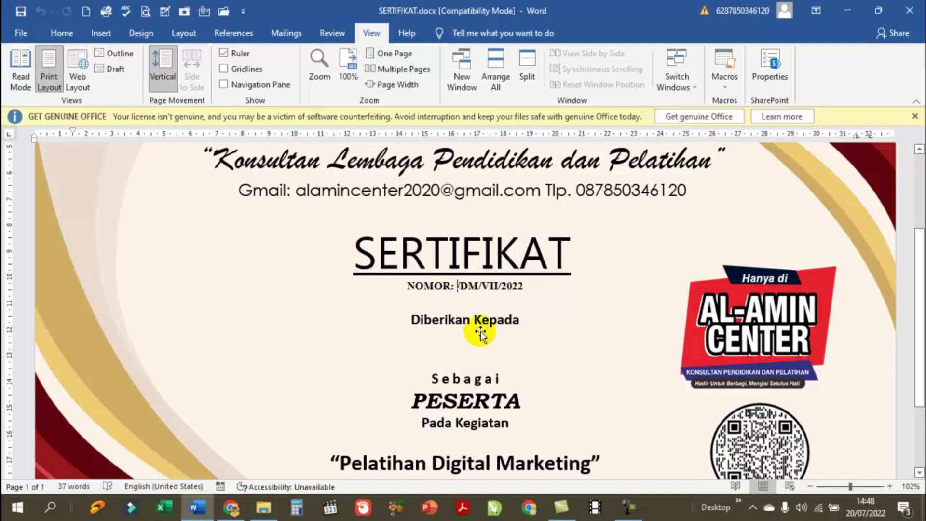
click(472, 332)
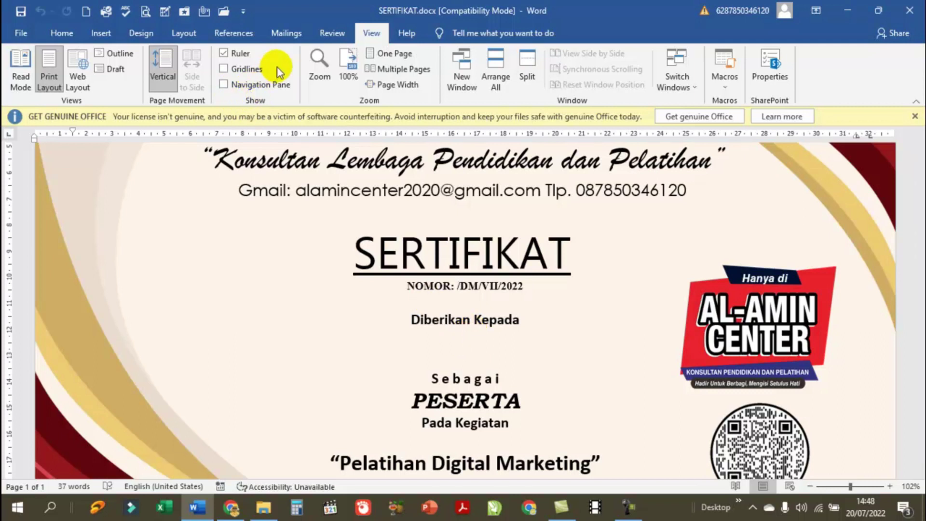
Choose Select Recipients > Use an Existing List on the Mailings tab.
click(295, 35)
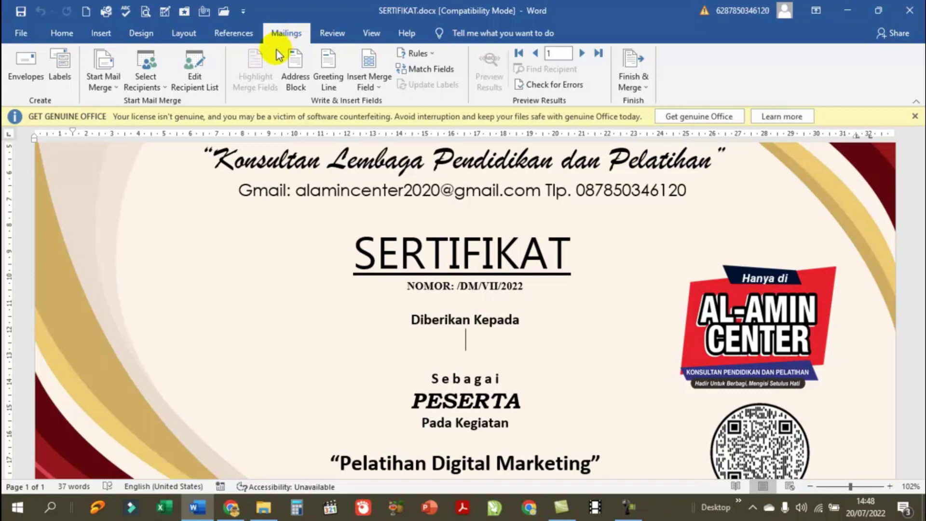
click(148, 77)
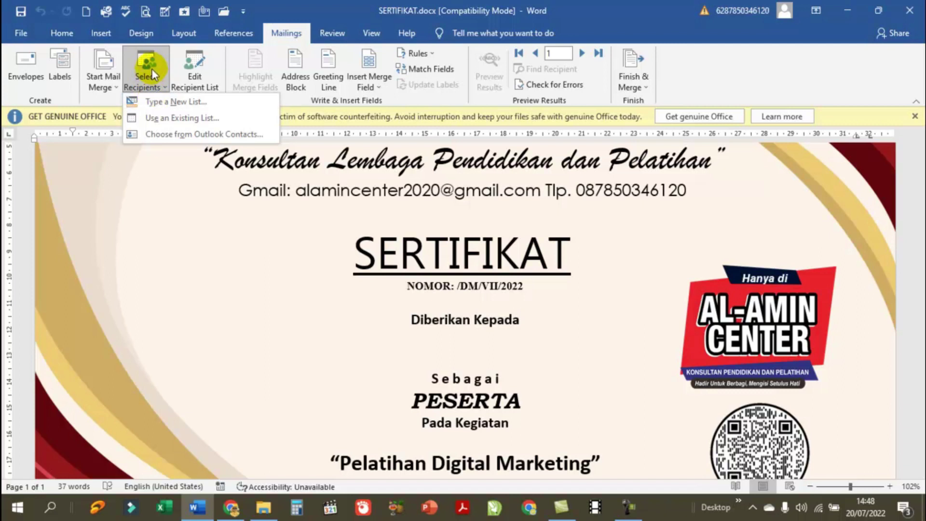
click(160, 119)
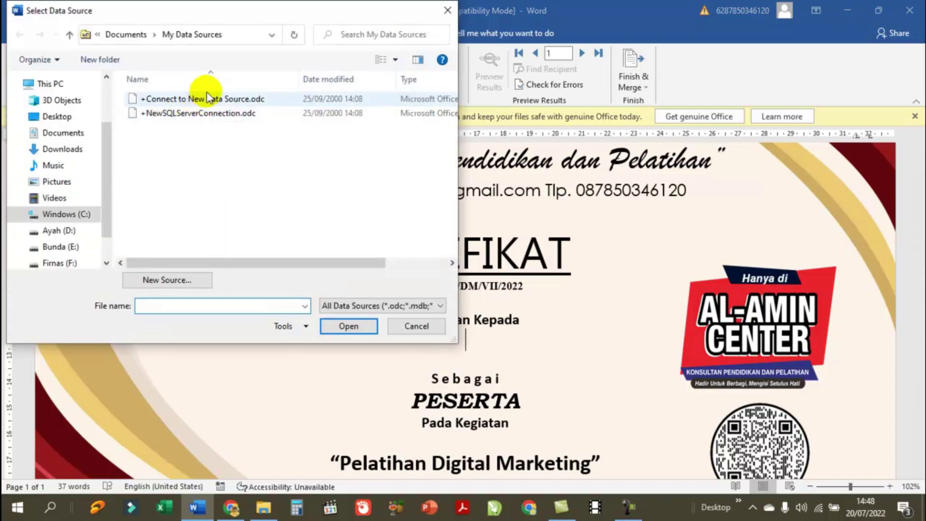
Browse to D:\YOUTUBE\19. Mail Marge and open Data Peserta Juli 2022.xlsx as the data source.
click(71, 231)
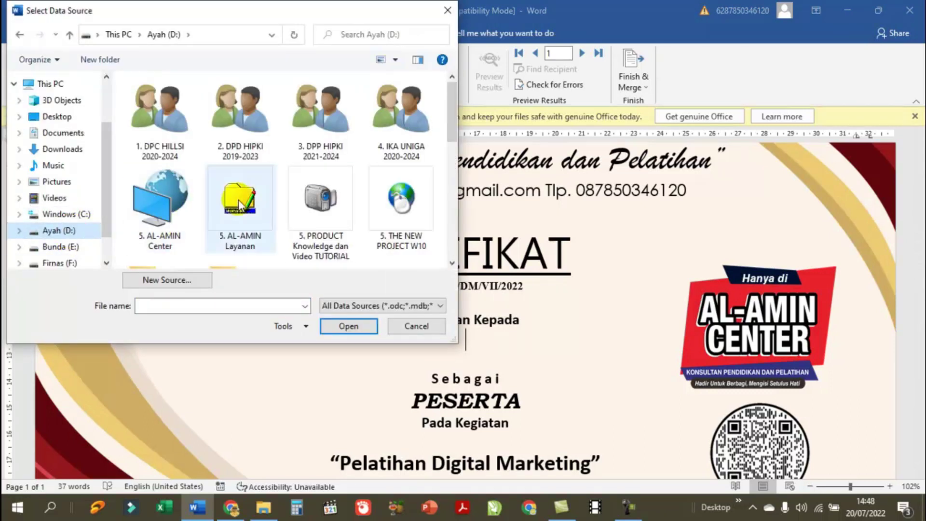
drag(456, 111, 456, 128)
scroll(439, 106, down, 5)
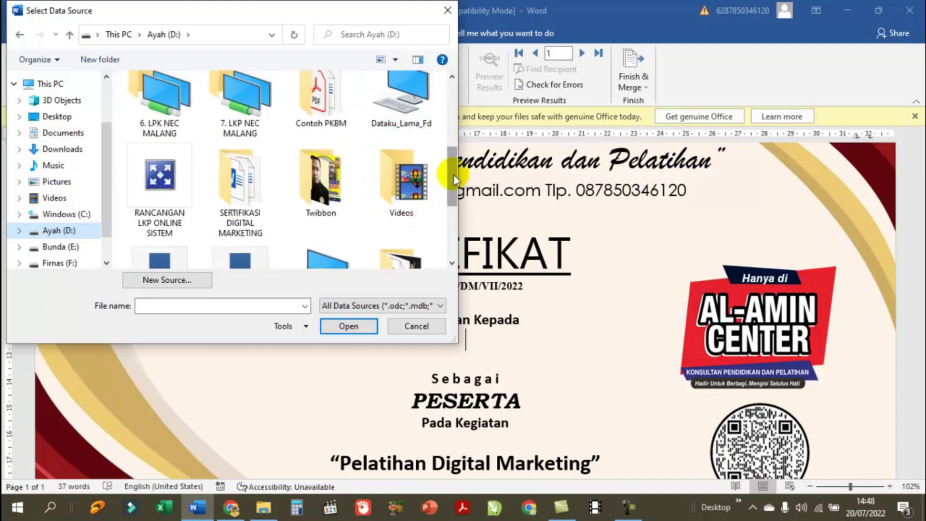
scroll(453, 174, down, 2)
double_click(343, 205)
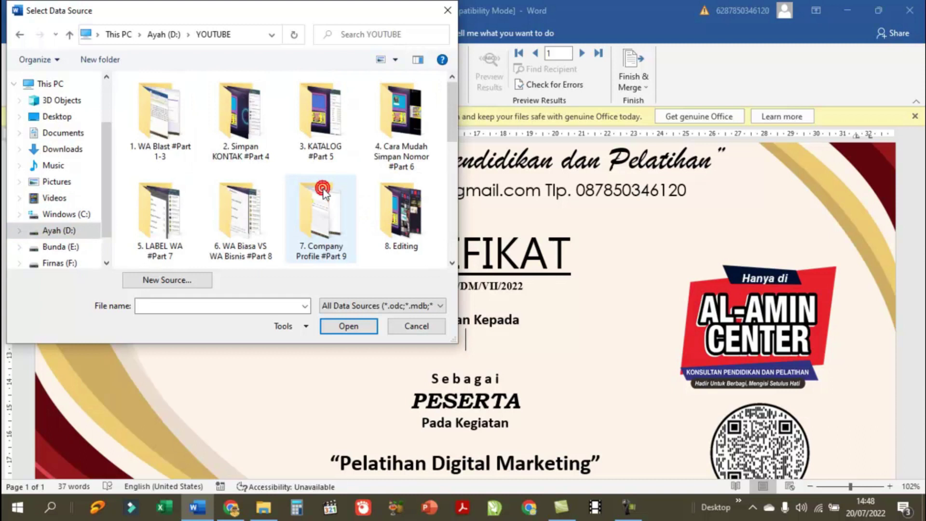
scroll(456, 145, down, 3)
scroll(458, 174, down, 2)
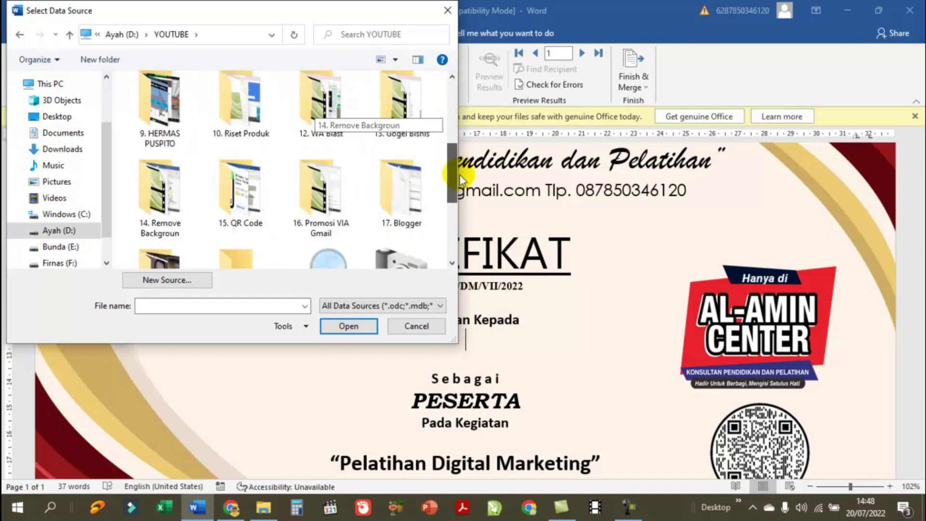
scroll(454, 193, down, 1)
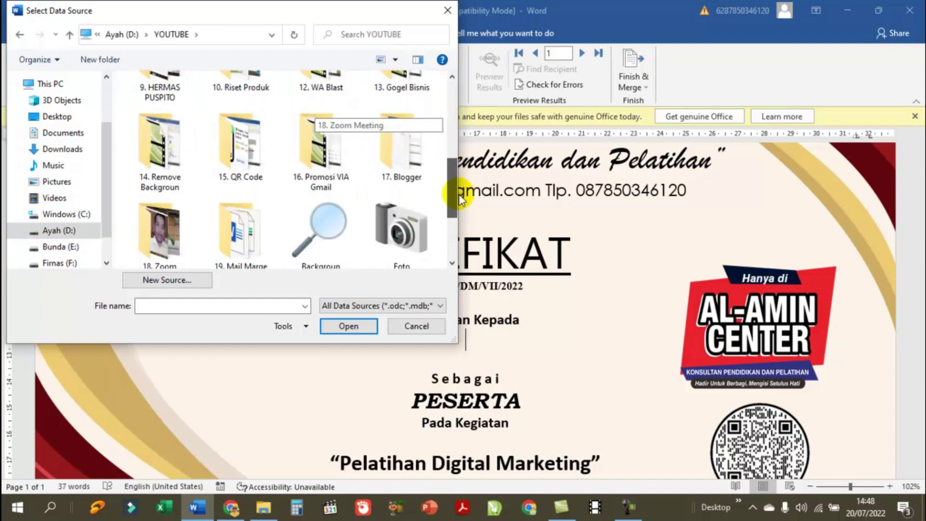
double_click(242, 230)
click(183, 99)
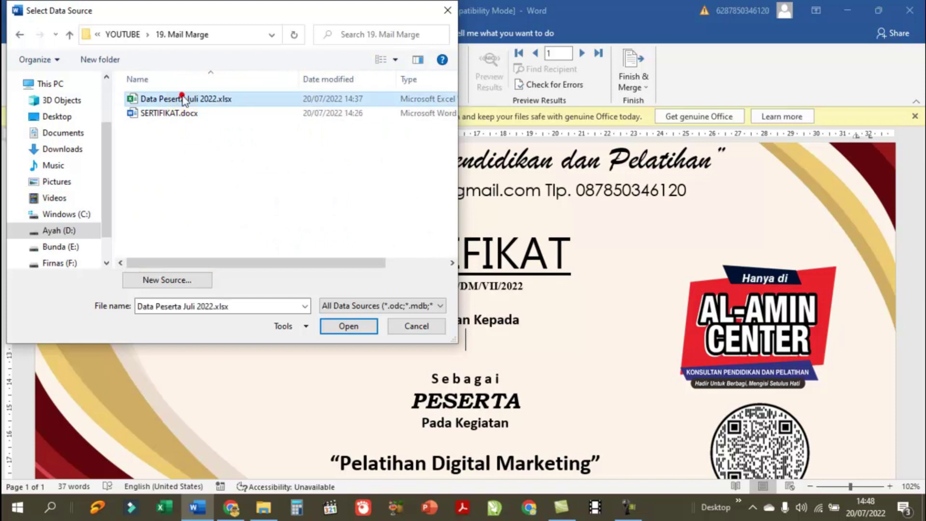
click(342, 326)
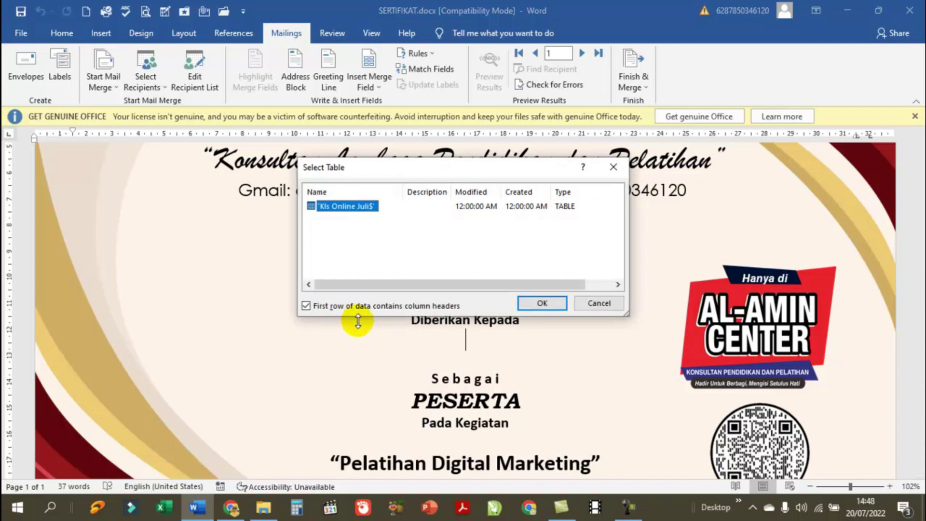
Use the Kls Online Juli$ sheet as the recipient list and insert the «NO» field after NOMOR:.
click(550, 303)
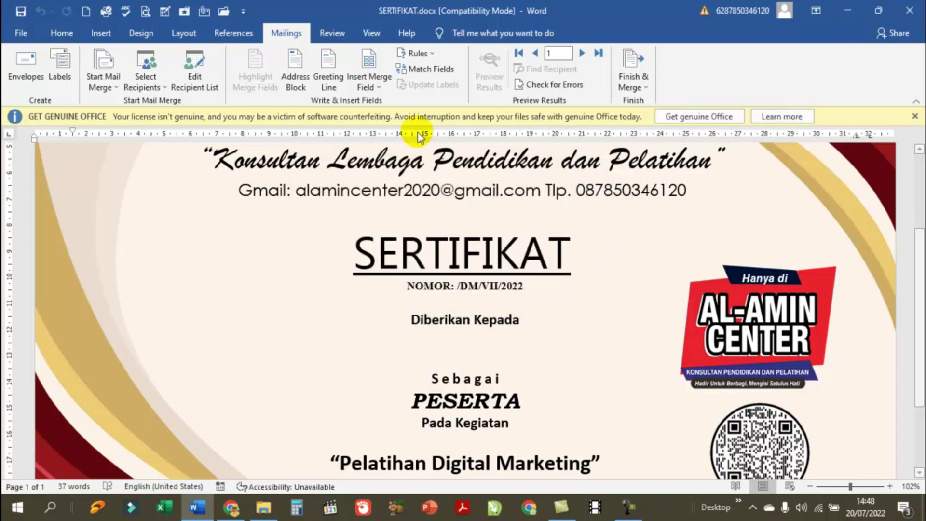
click(377, 83)
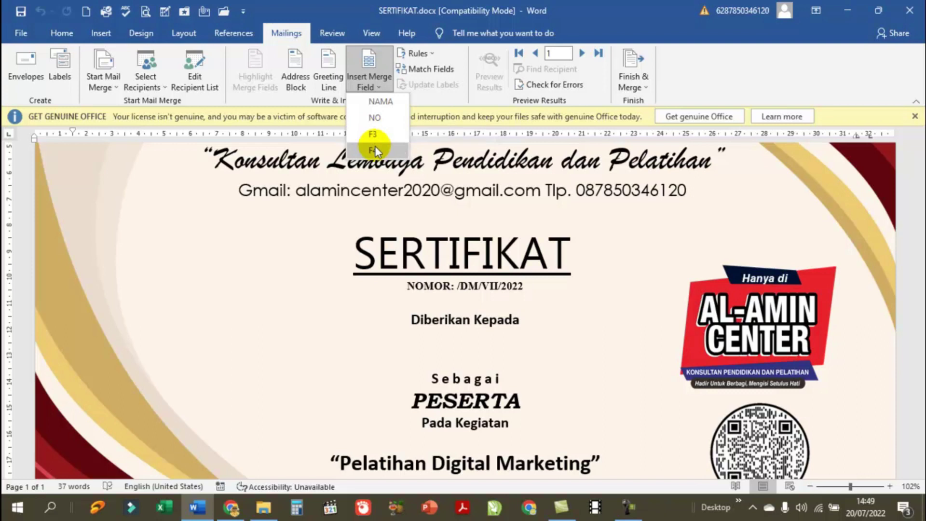
click(456, 286)
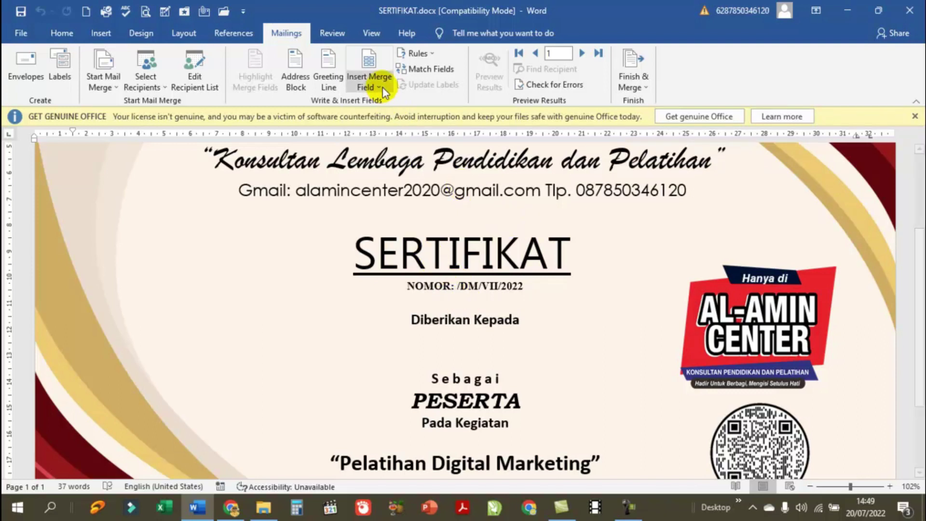
click(375, 75)
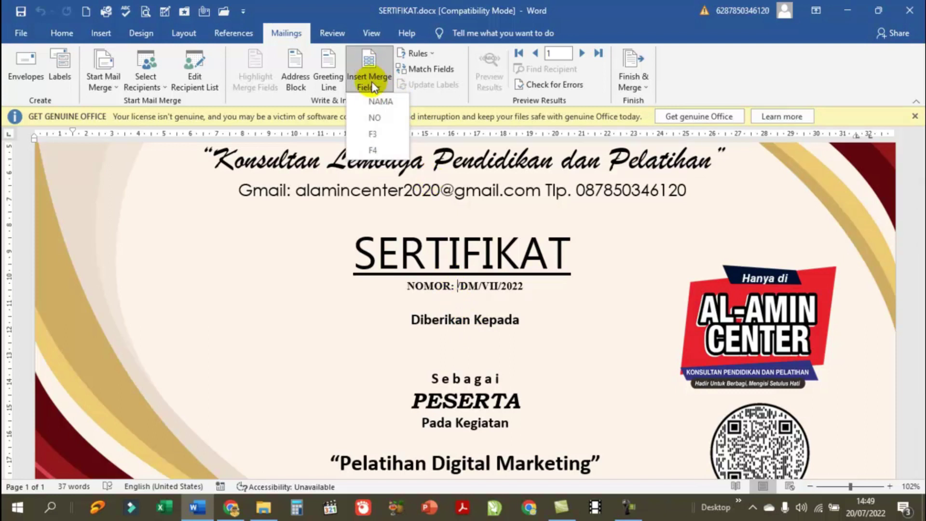
click(378, 121)
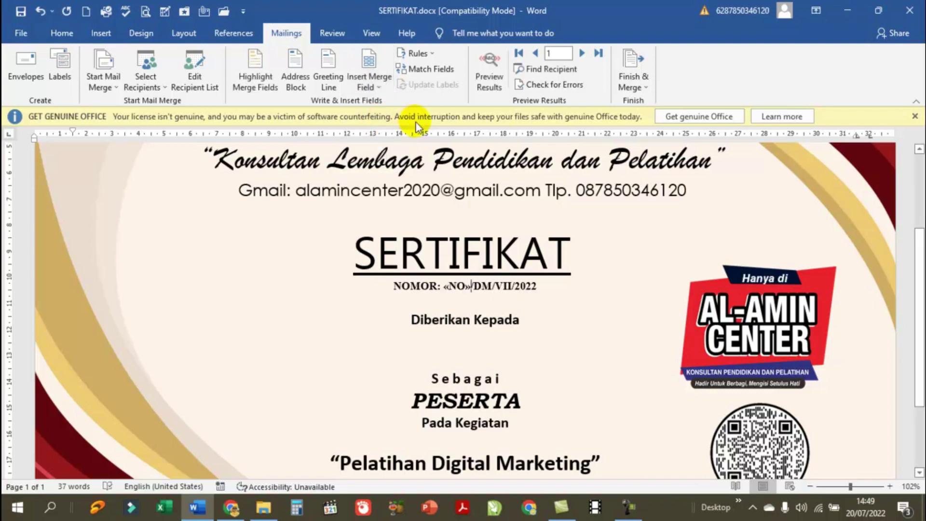
Insert the «NAMA» merge field beneath "Diberikan Kepada".
click(474, 333)
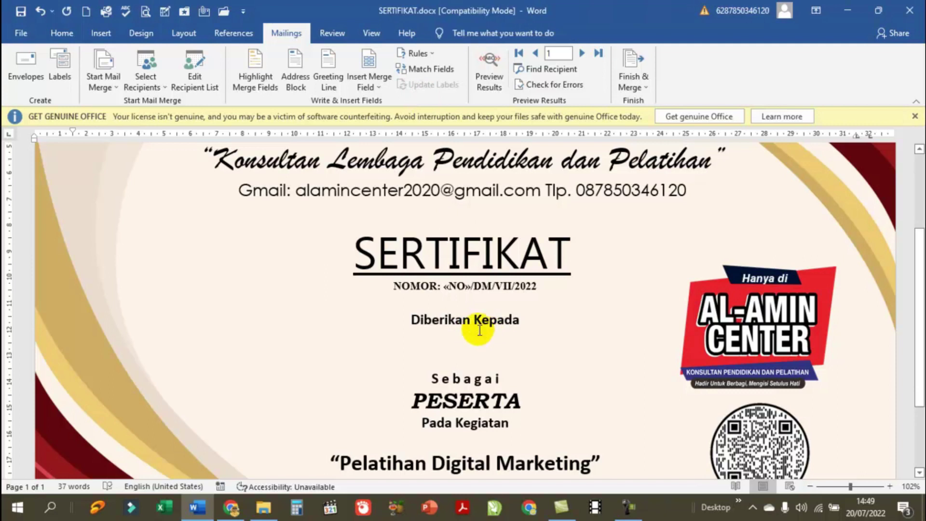
click(375, 85)
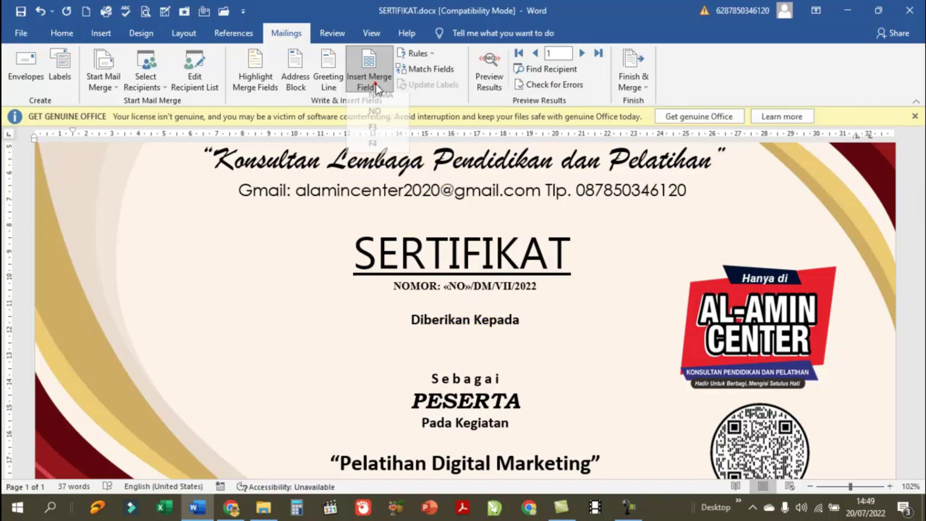
click(377, 102)
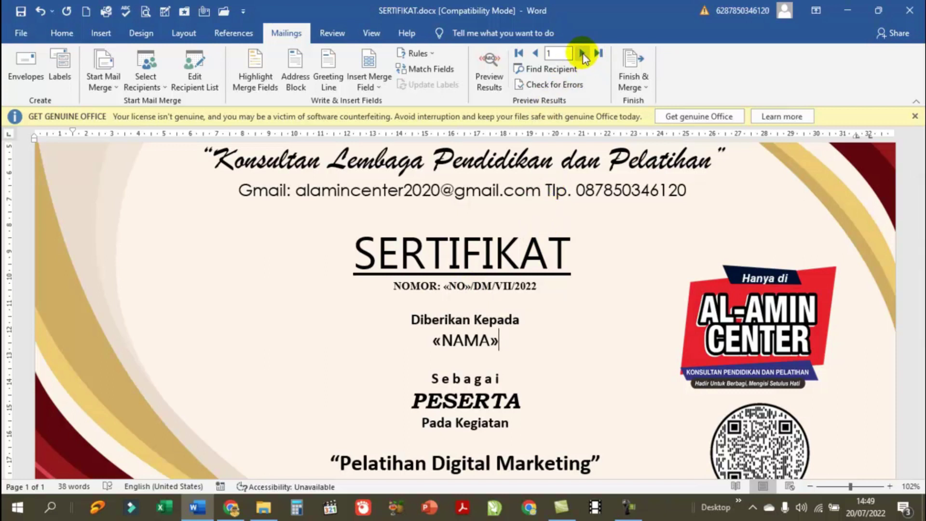
Preview the merged participant data and advance to record 7, showing NOMOR: 7/DM/VII/2022.
click(490, 64)
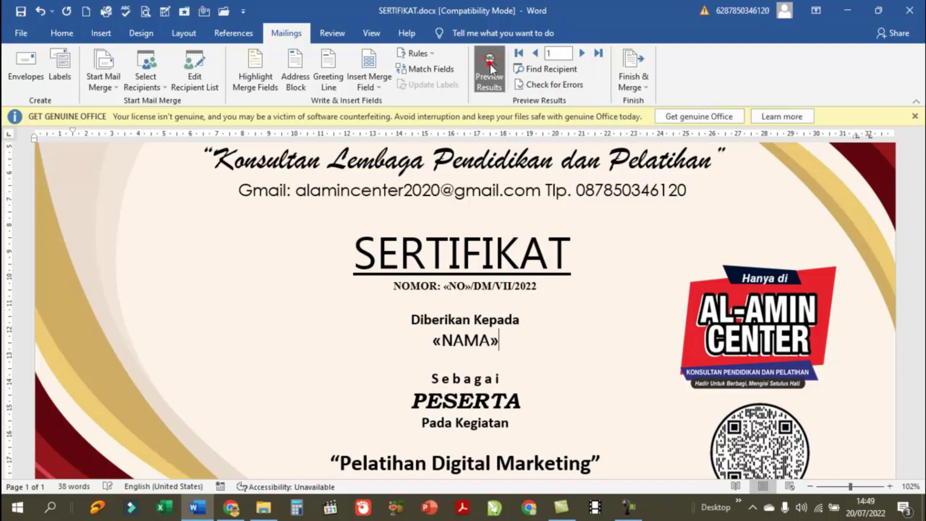
click(582, 54)
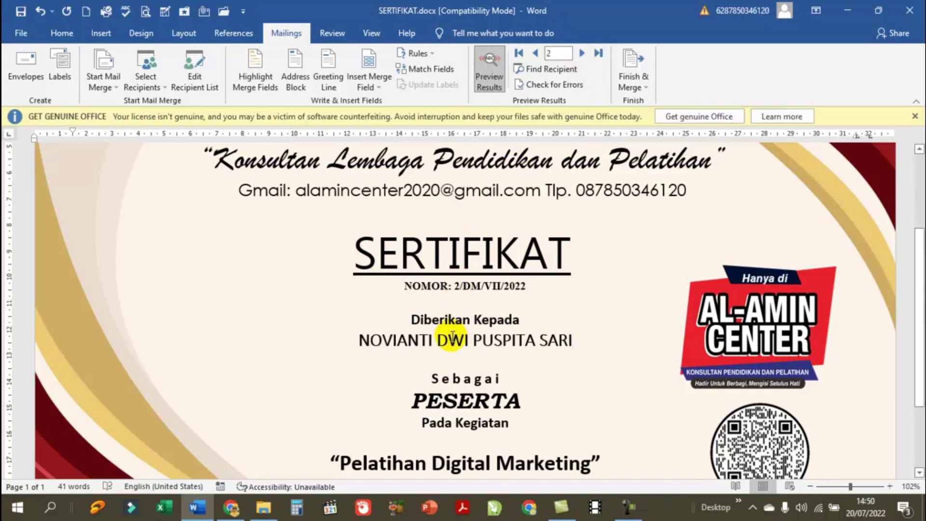
click(583, 54)
click(583, 54)
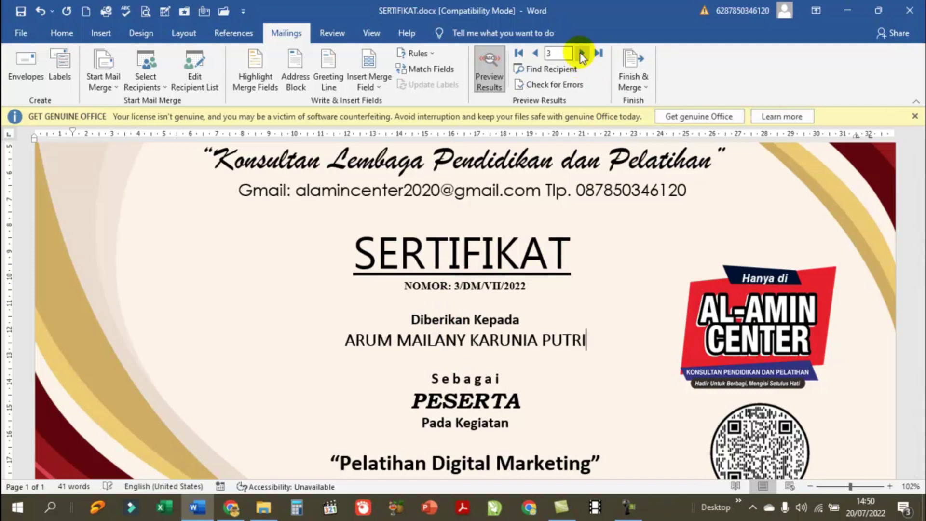
click(582, 54)
click(582, 54)
click(582, 54)
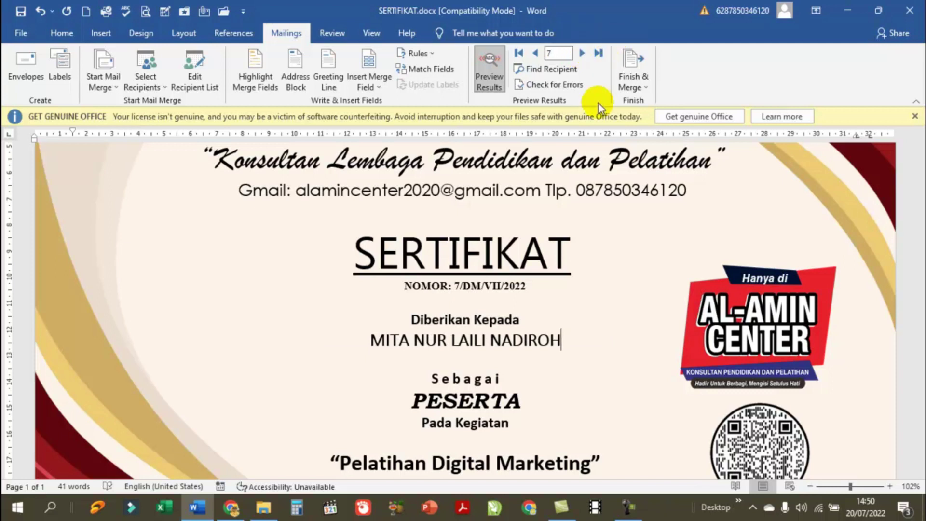
click(641, 59)
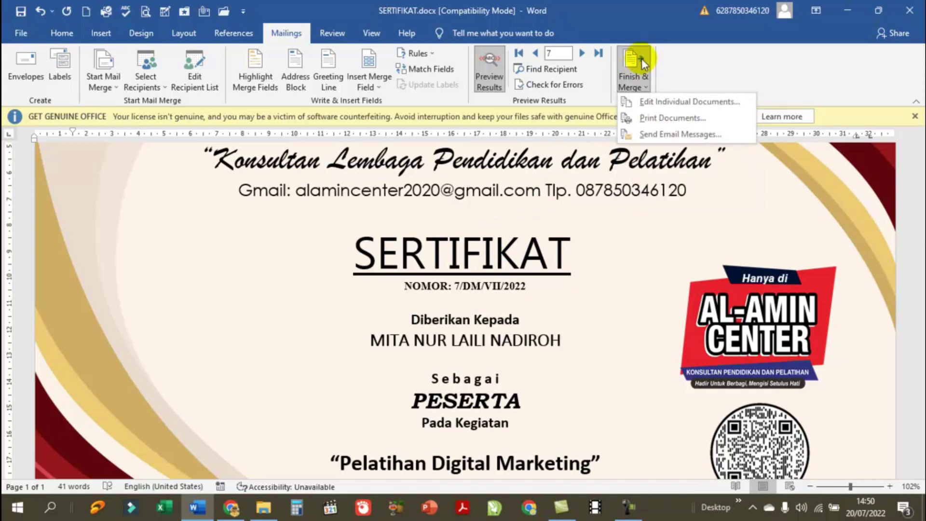
click(658, 119)
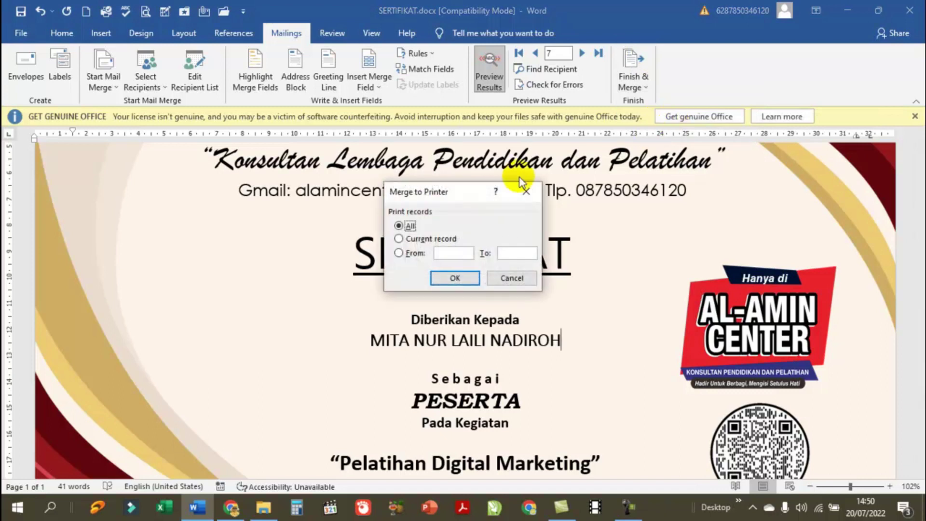
mouse_move(459, 191)
mouse_down()
mouse_move(708, 108)
mouse_move(764, 151)
mouse_up()
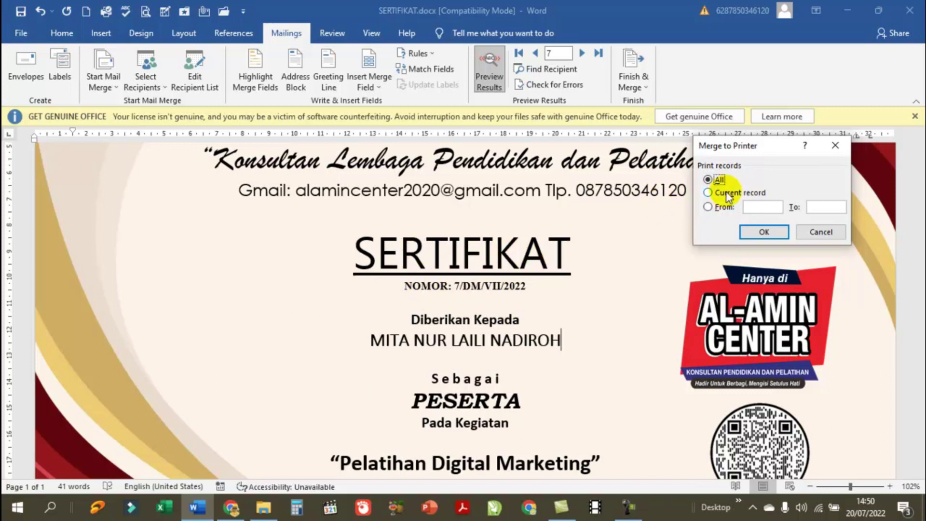
click(707, 192)
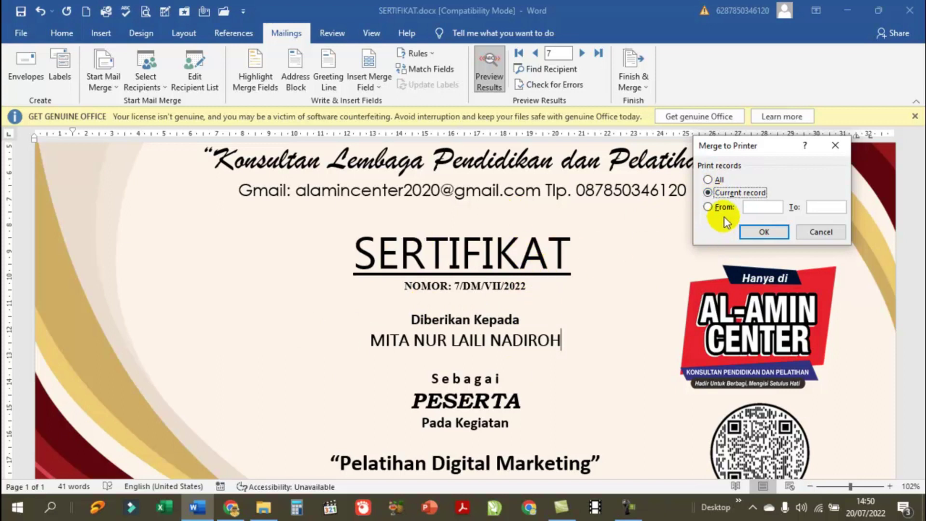
click(708, 208)
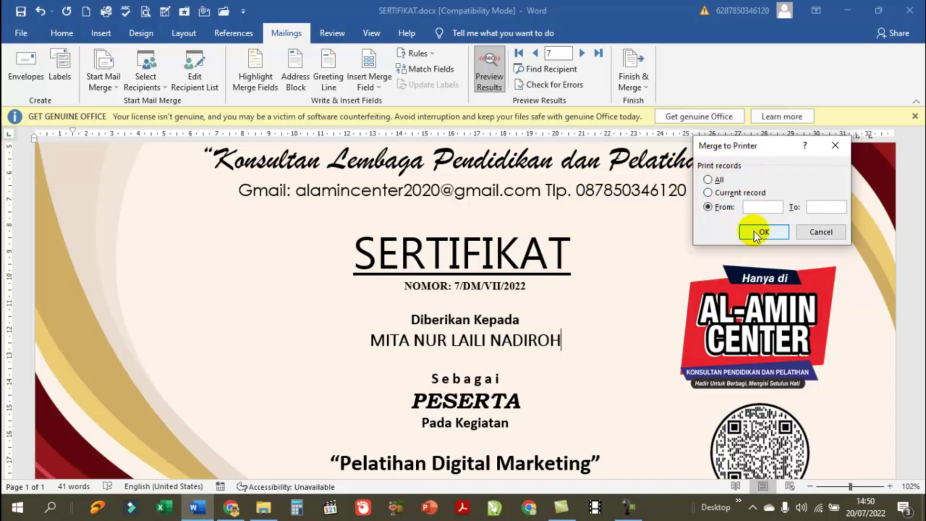
text(1)
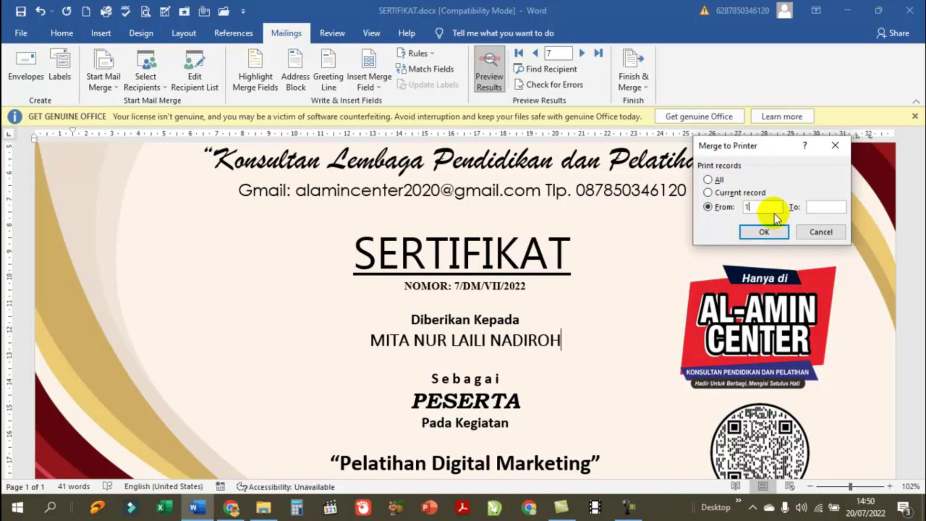
click(826, 207)
text(5)
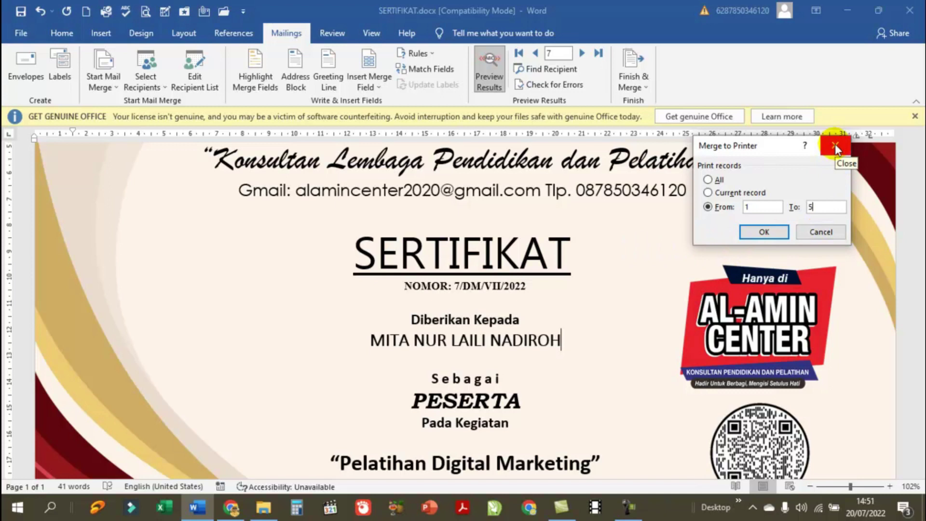
click(821, 233)
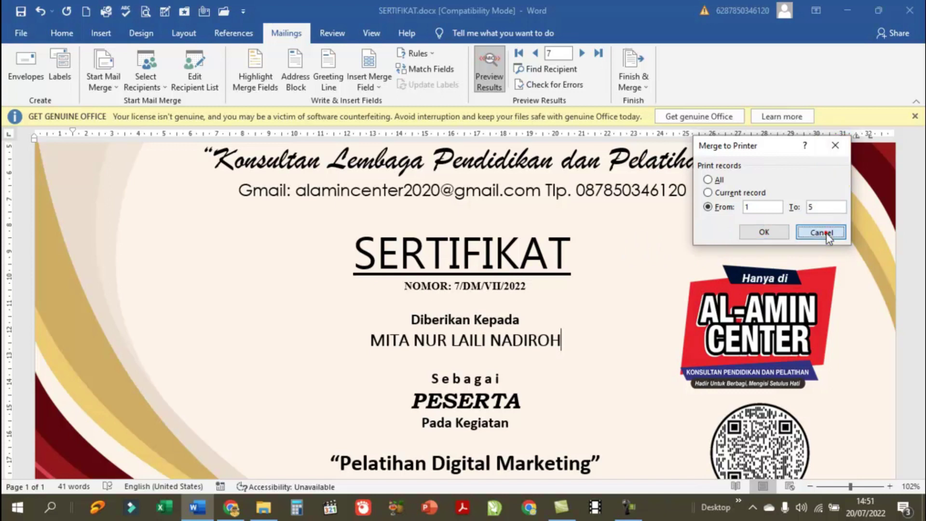
Zoom to 100% and scroll through record 7's merged certificate page.
click(371, 33)
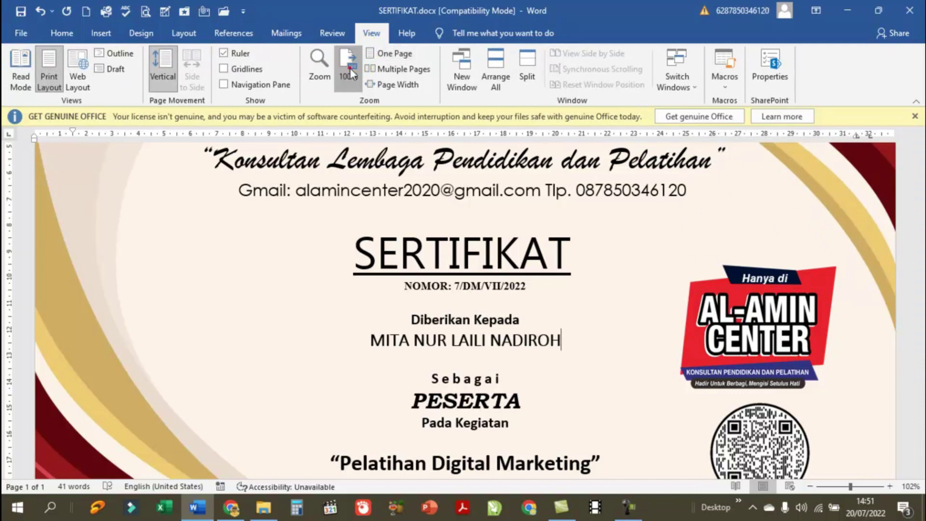
click(350, 70)
scroll(521, 317, down, 2)
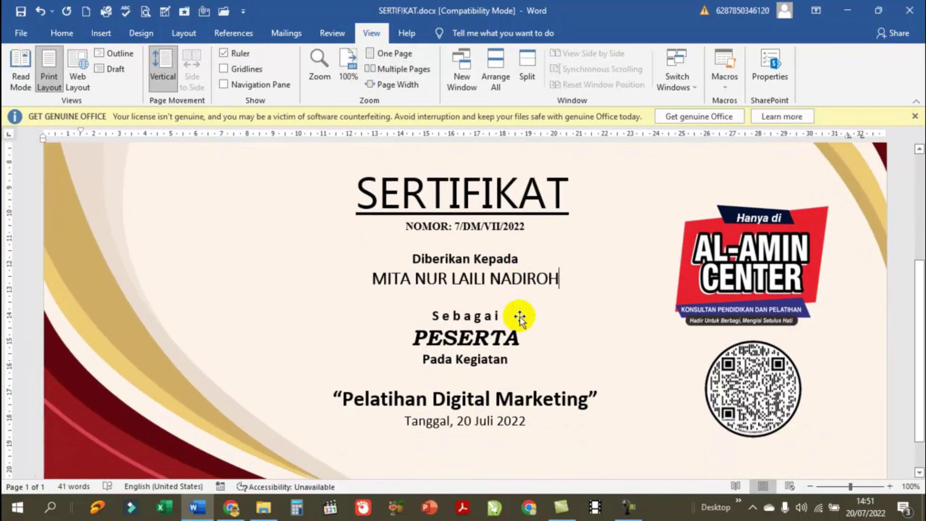
scroll(521, 317, down, 1)
scroll(521, 317, up, 1)
scroll(521, 317, up, 3)
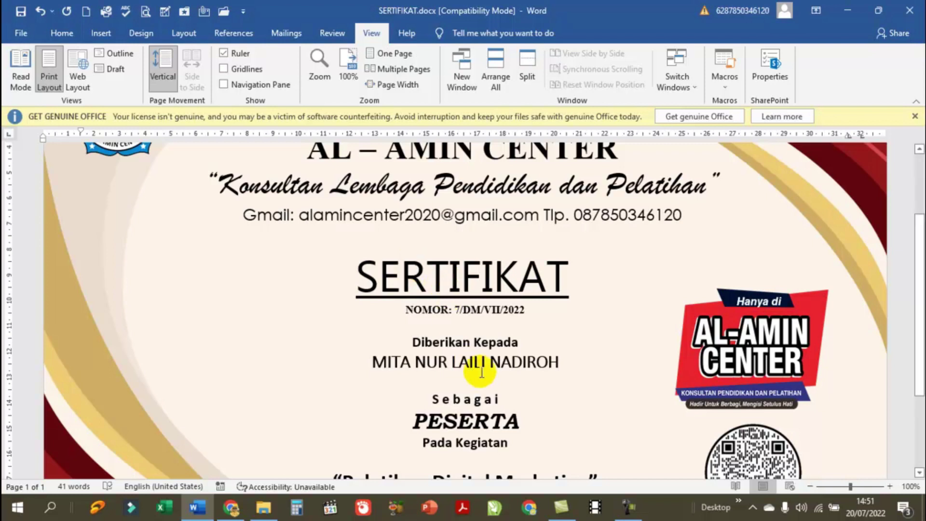
scroll(482, 372, down, 2)
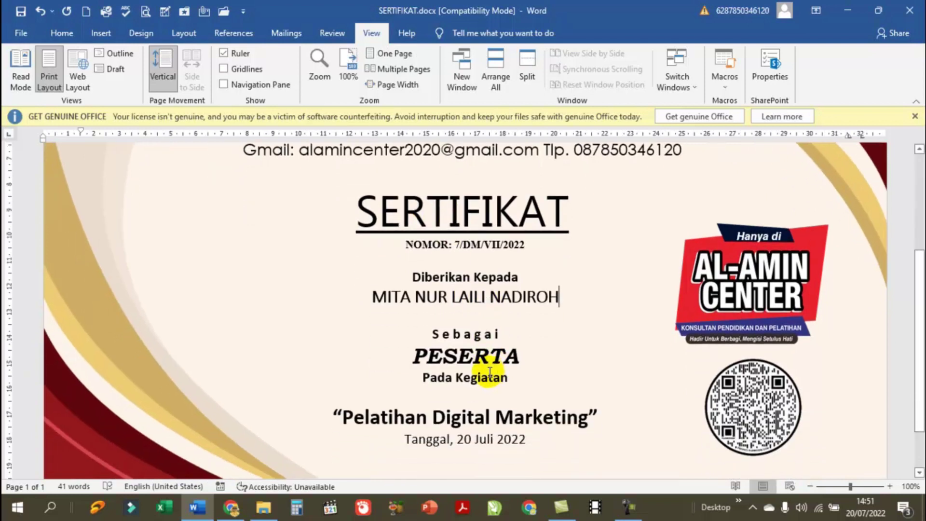
scroll(490, 371, up, 2)
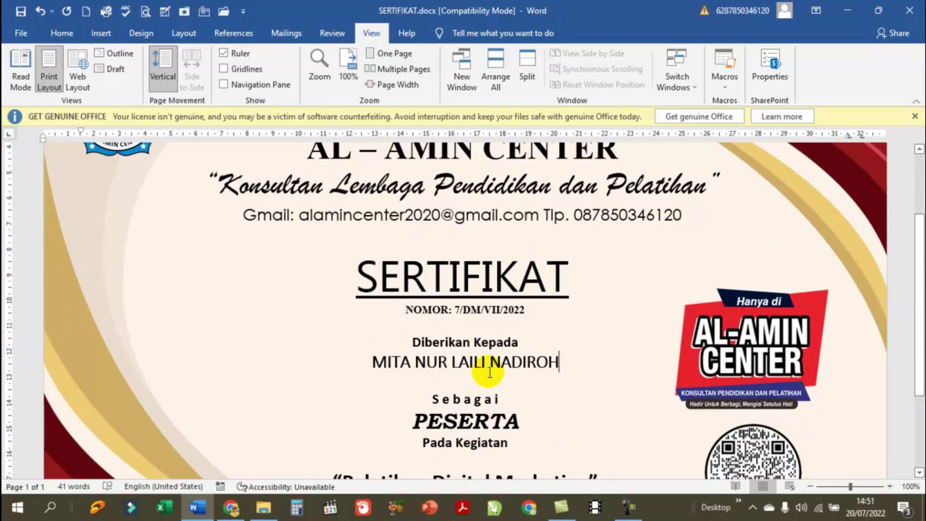